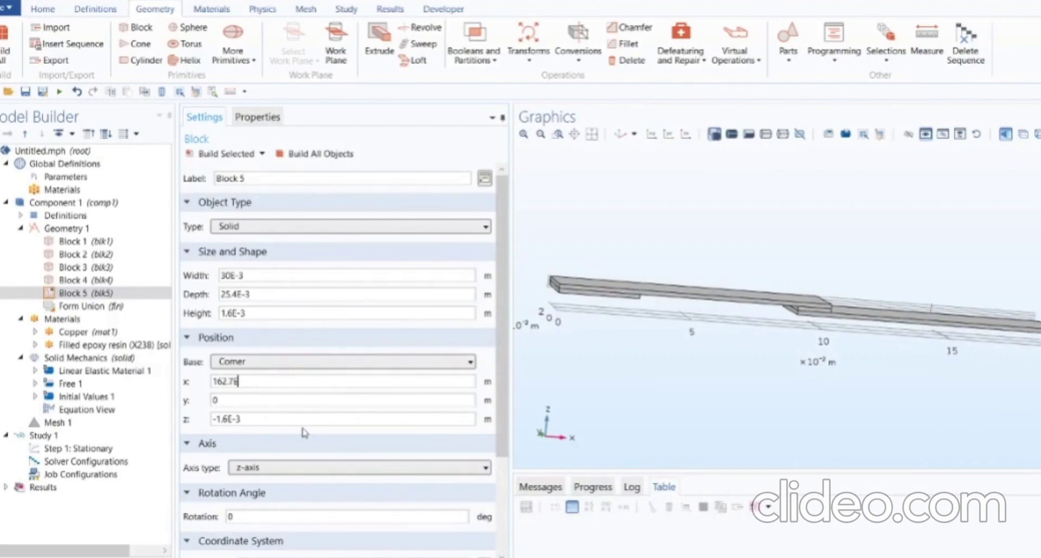
- Build the fifth block at x = 162.7E-3 m and form a built union of blocks blk1 through blk5
click(204, 154)
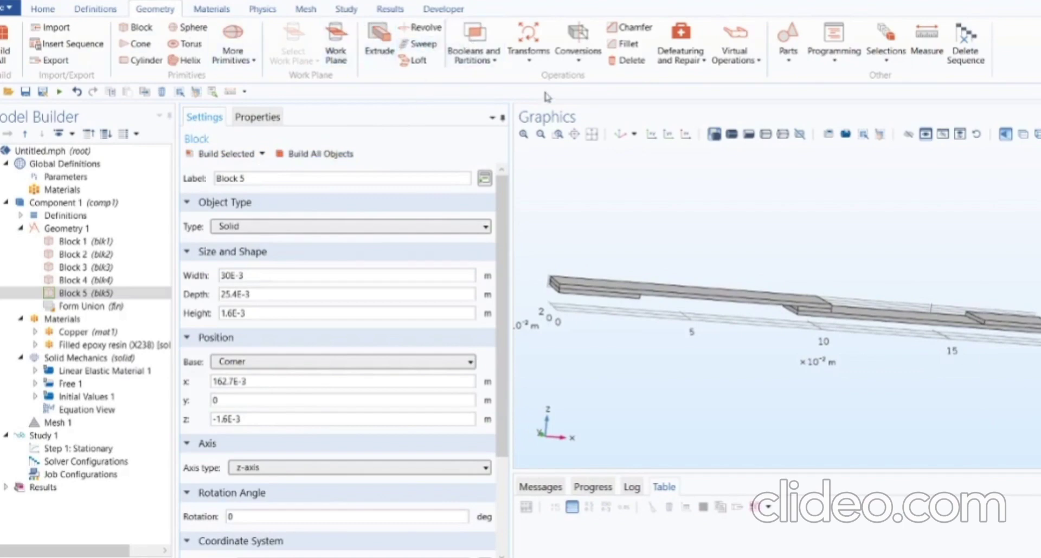
click(473, 52)
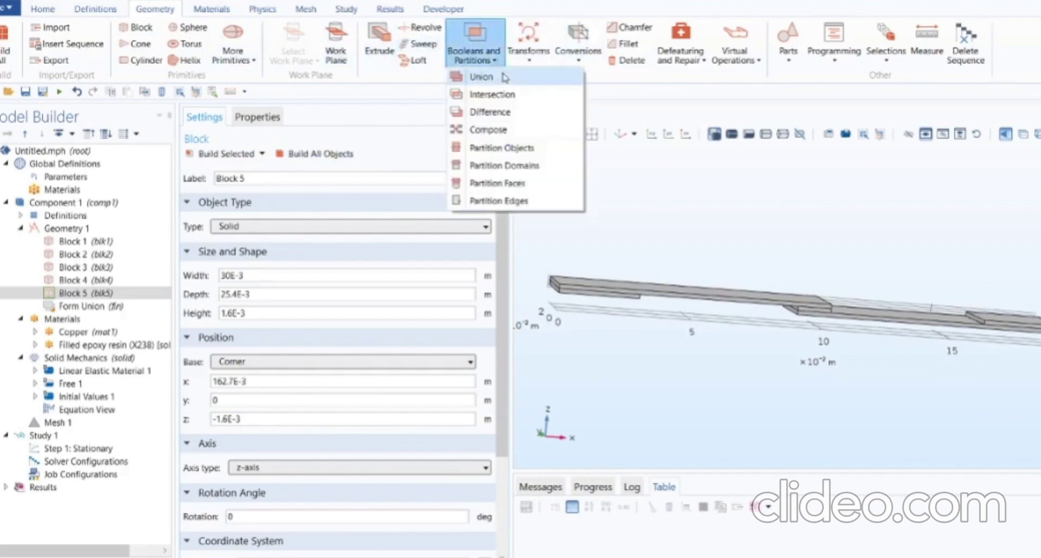
click(482, 77)
click(579, 298)
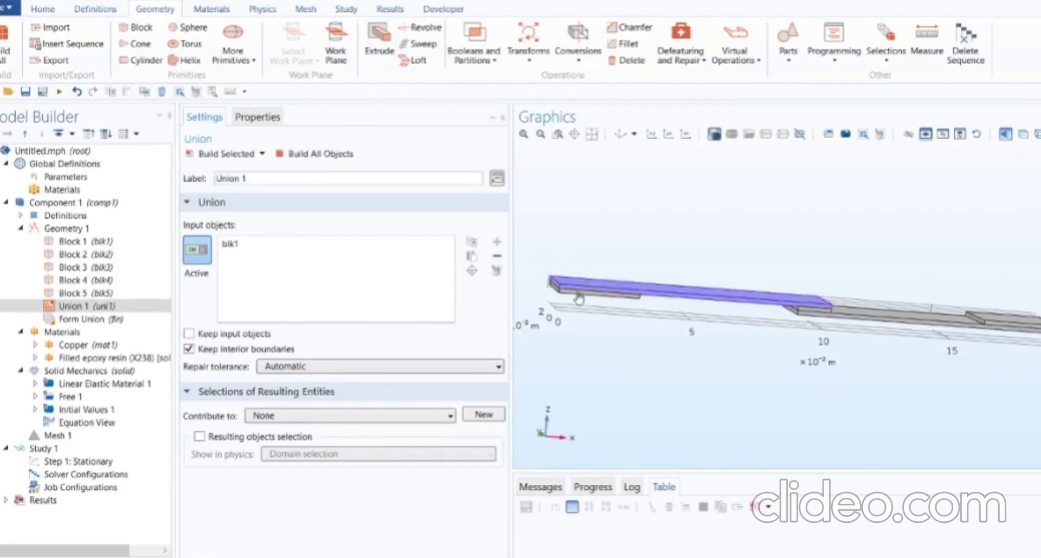
drag(587, 326, 597, 288)
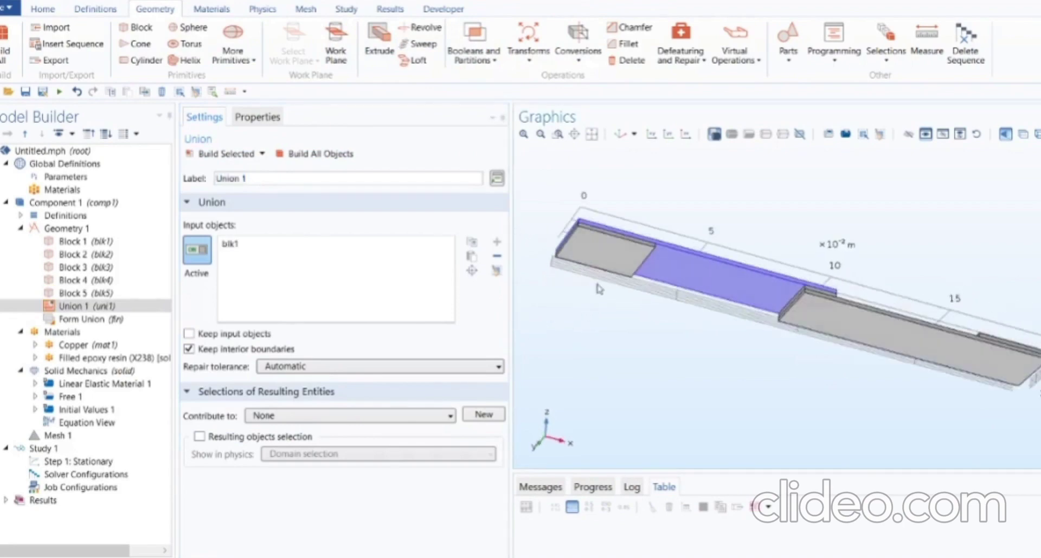
click(604, 265)
click(816, 335)
drag(816, 334, 810, 418)
click(1000, 270)
drag(1000, 269, 818, 317)
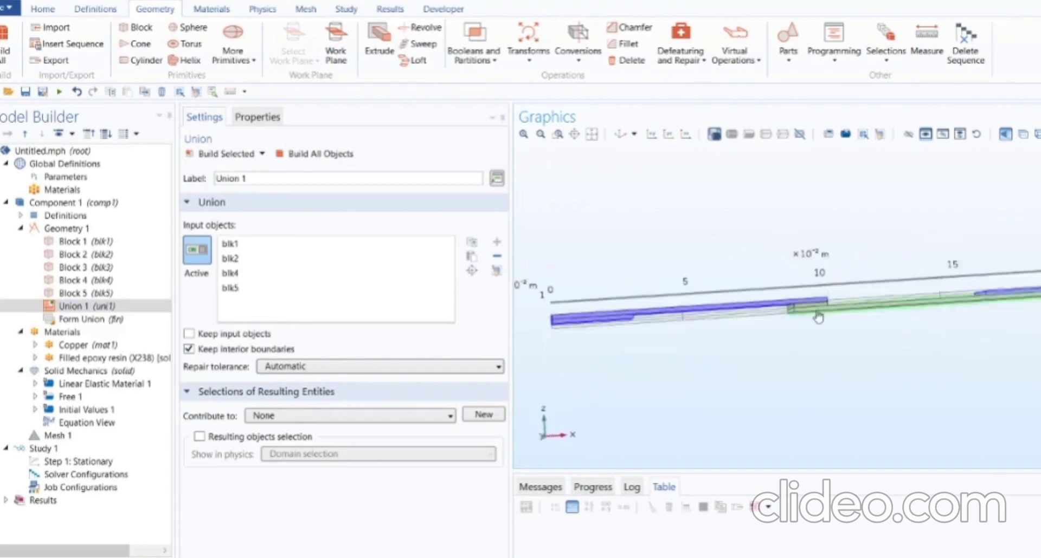
click(816, 313)
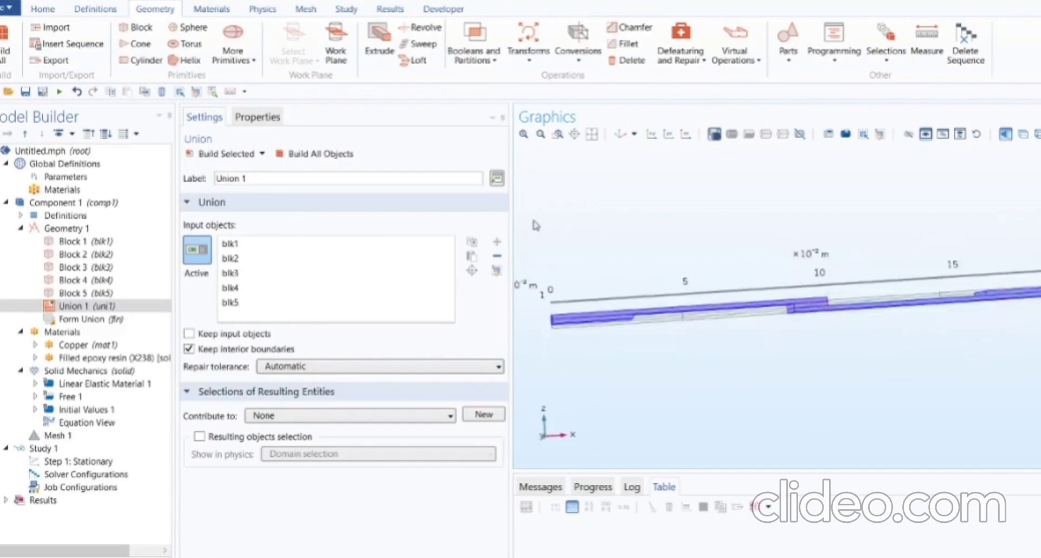
click(329, 157)
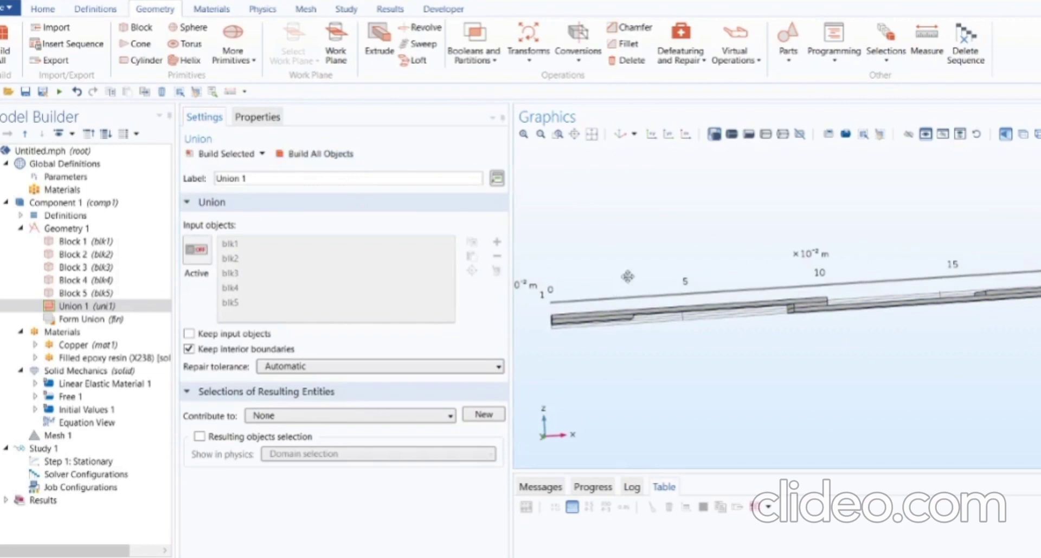
- Examine the material assignments of the lap joint and the domains assigned to Copper
click(62, 332)
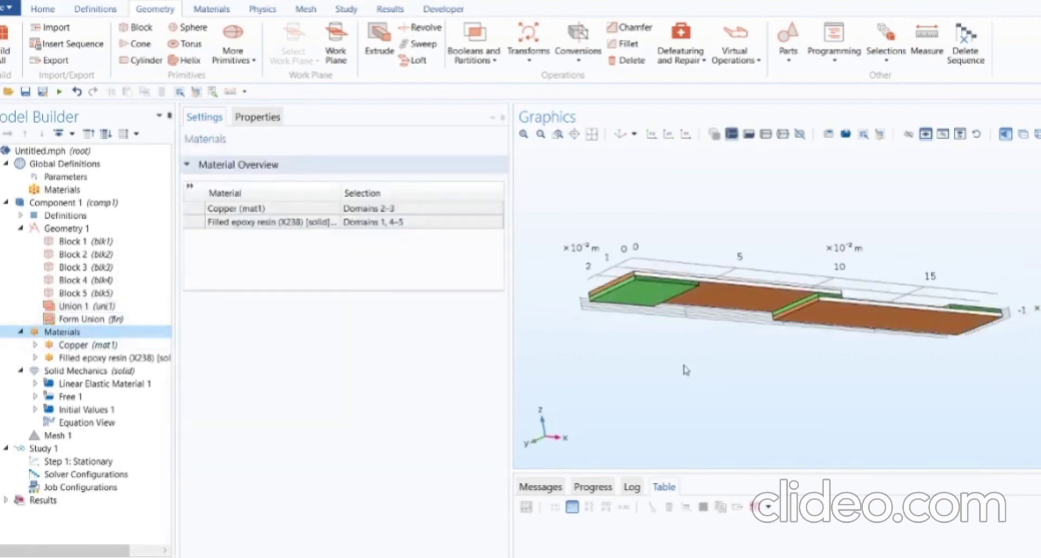
drag(684, 366, 594, 326)
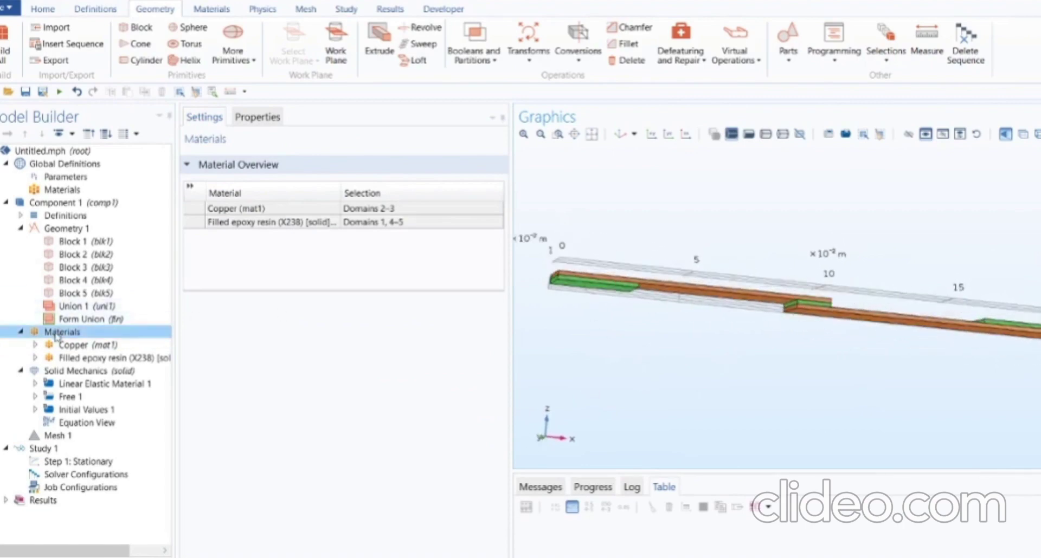
click(64, 346)
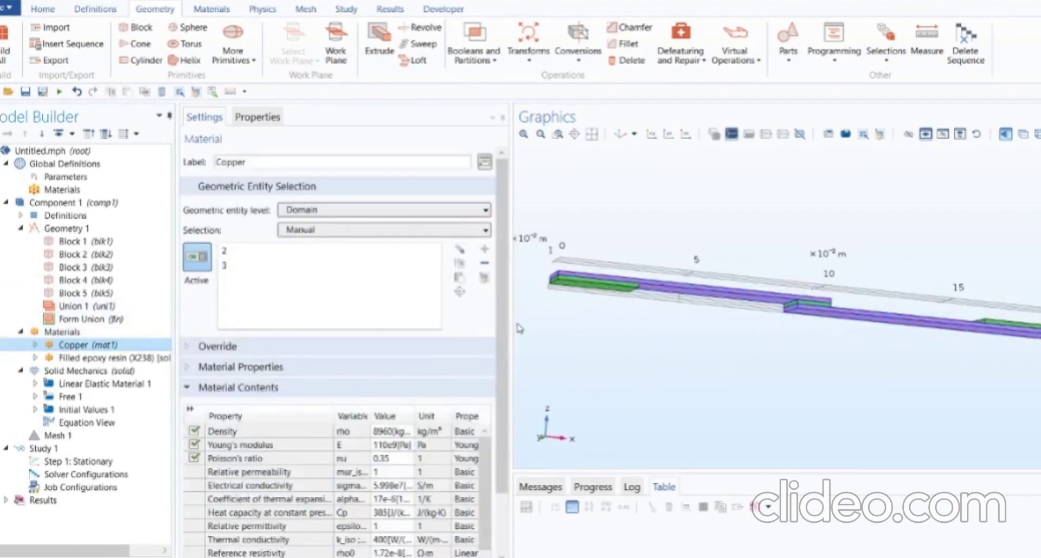
drag(518, 325, 579, 263)
click(586, 258)
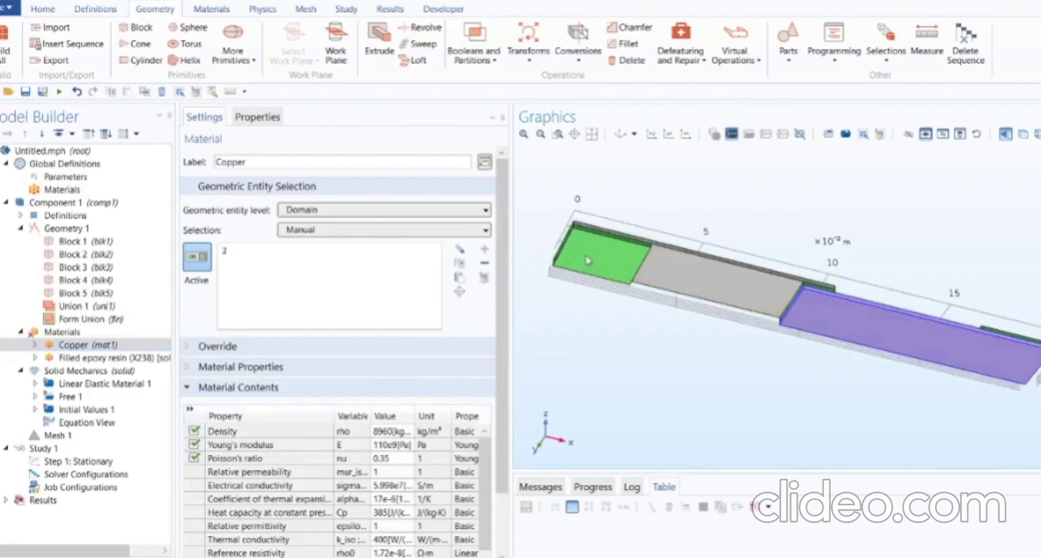
click(694, 286)
- Remove the two end tab domains, 1 and 5, from the Filled epoxy resin (X238) material selection
click(62, 359)
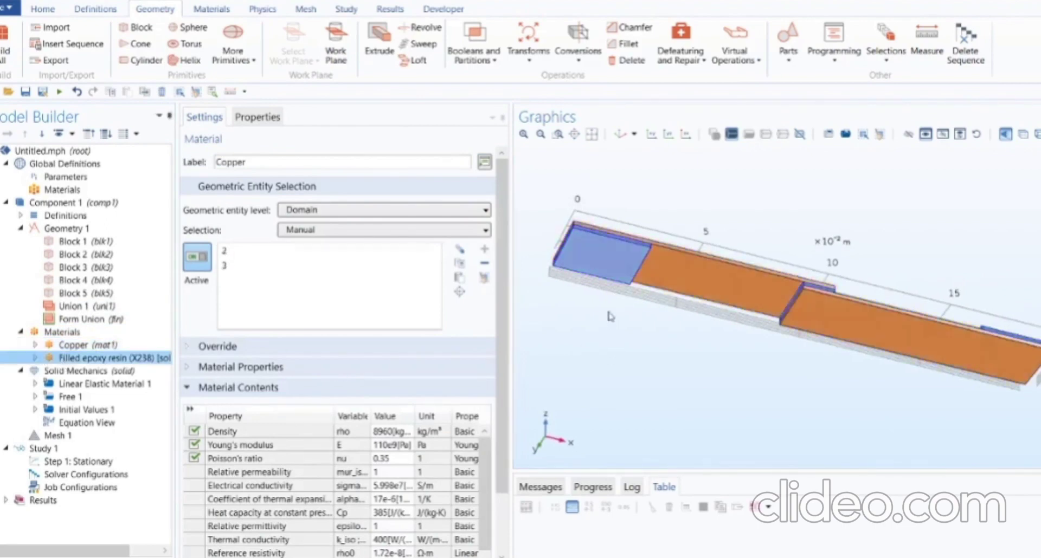
click(597, 262)
drag(685, 371, 685, 434)
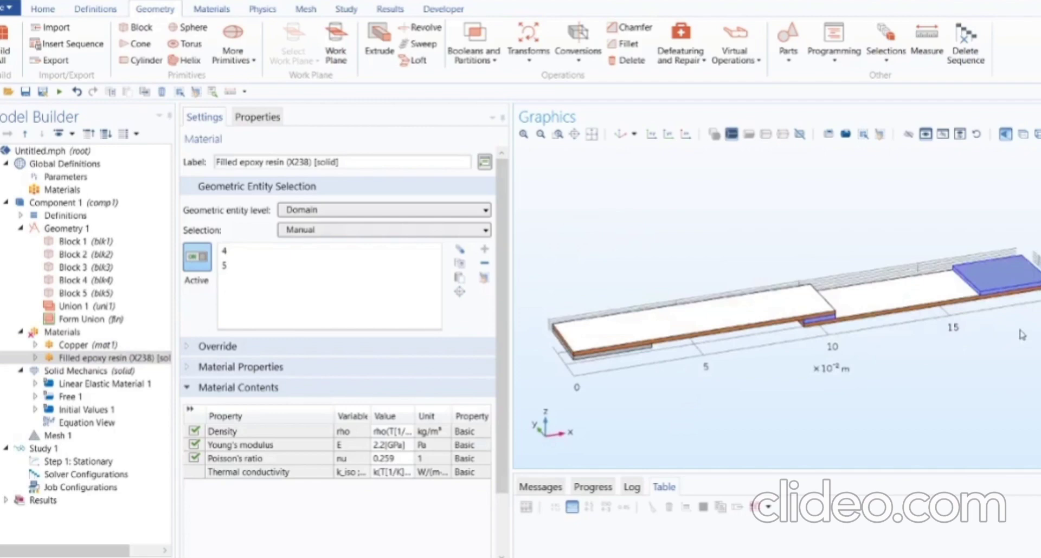
click(1000, 279)
drag(922, 369, 914, 342)
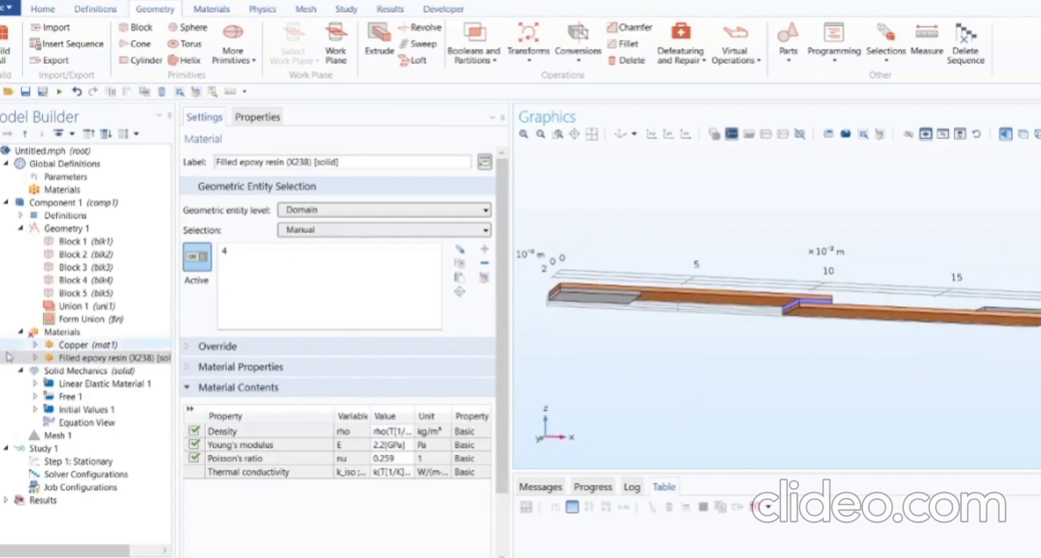
- Assign the two end tab domains, 1 and 5, to the Copper material
click(73, 345)
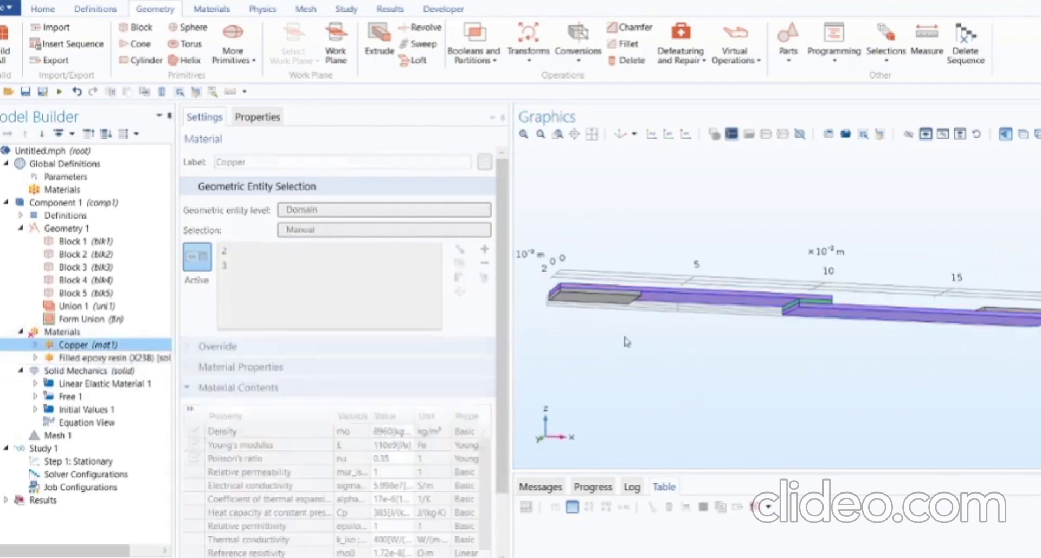
drag(716, 348, 722, 377)
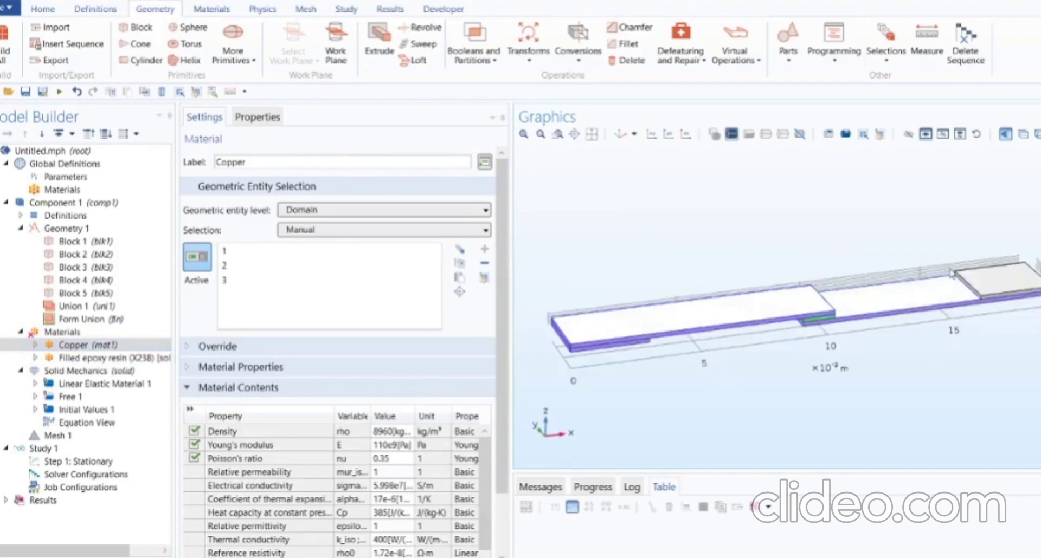
click(979, 272)
drag(947, 374, 908, 346)
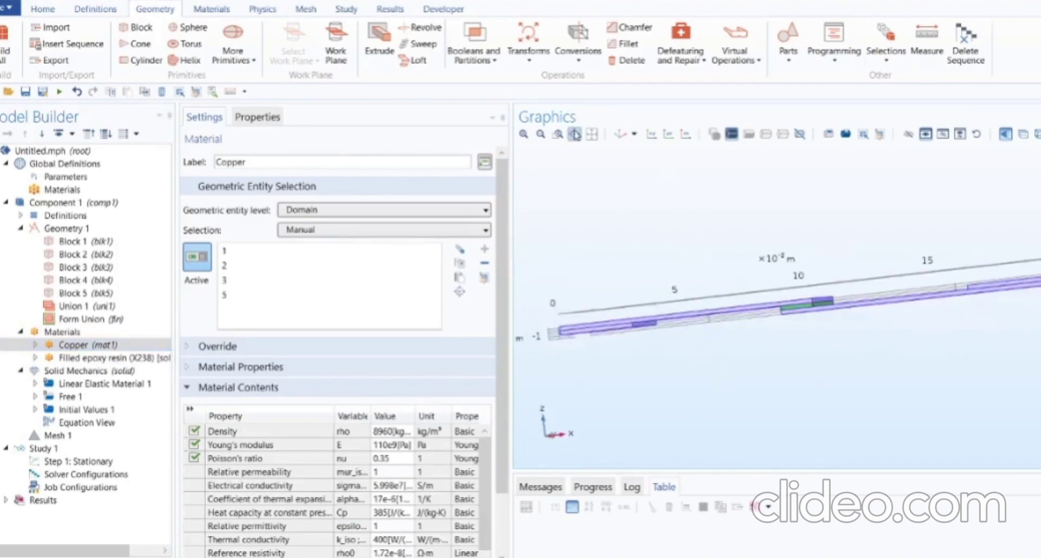
click(591, 134)
drag(618, 185, 662, 217)
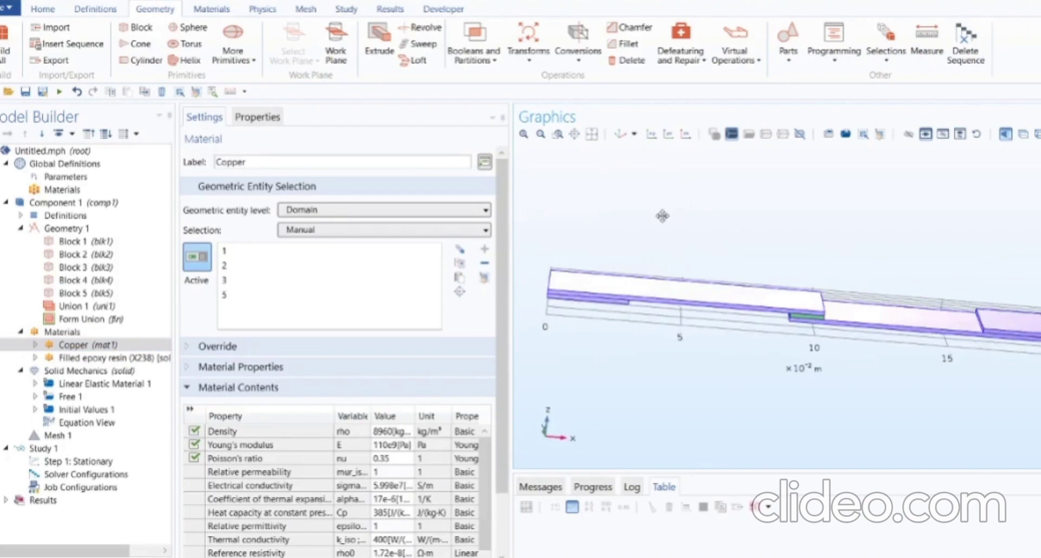
- Review the Solid Mechanics settings, including its linear elastic material, free boundaries, initial values and equation view
click(97, 372)
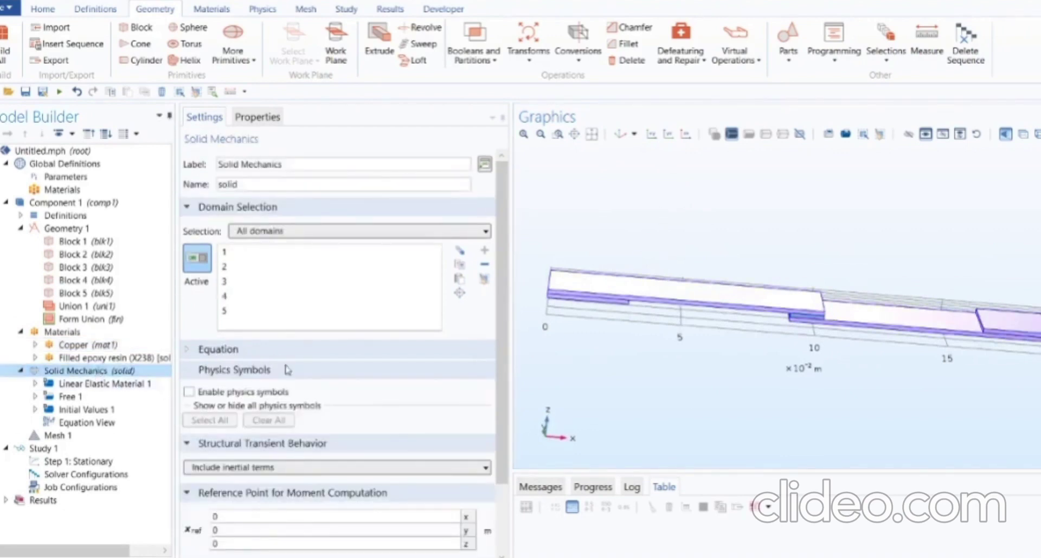
scroll(310, 366, down, 2)
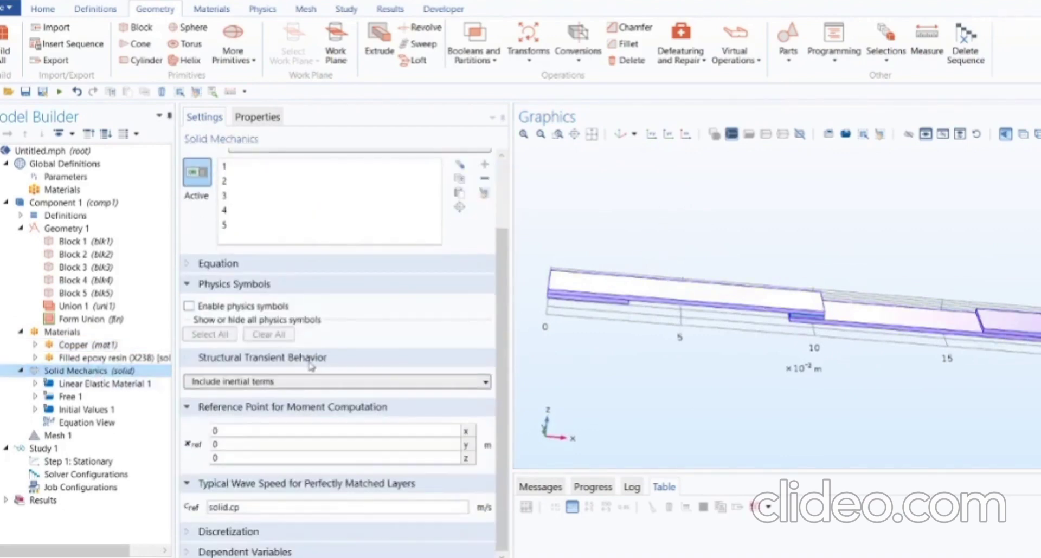
click(75, 385)
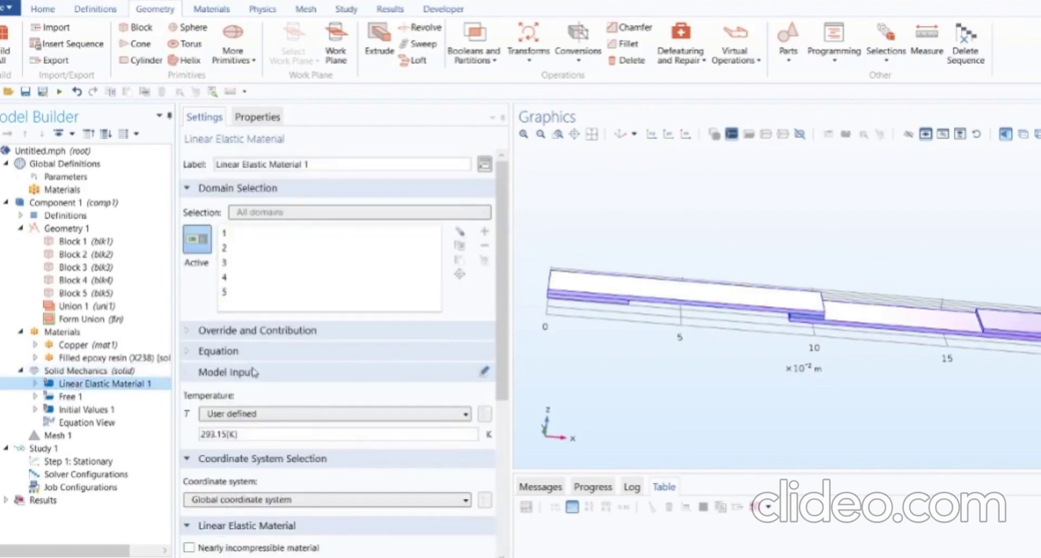
scroll(283, 369, down, 2)
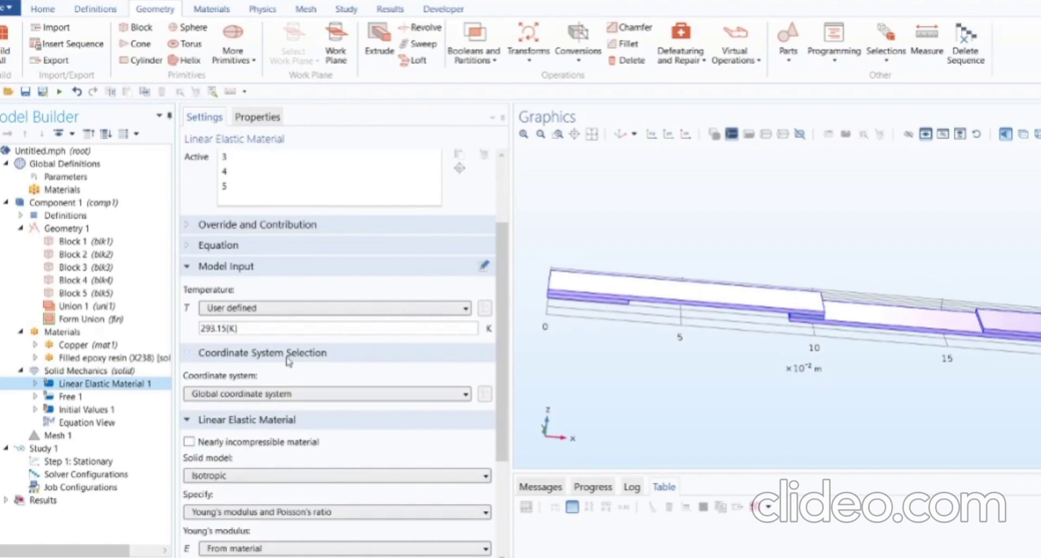
scroll(289, 362, down, 3)
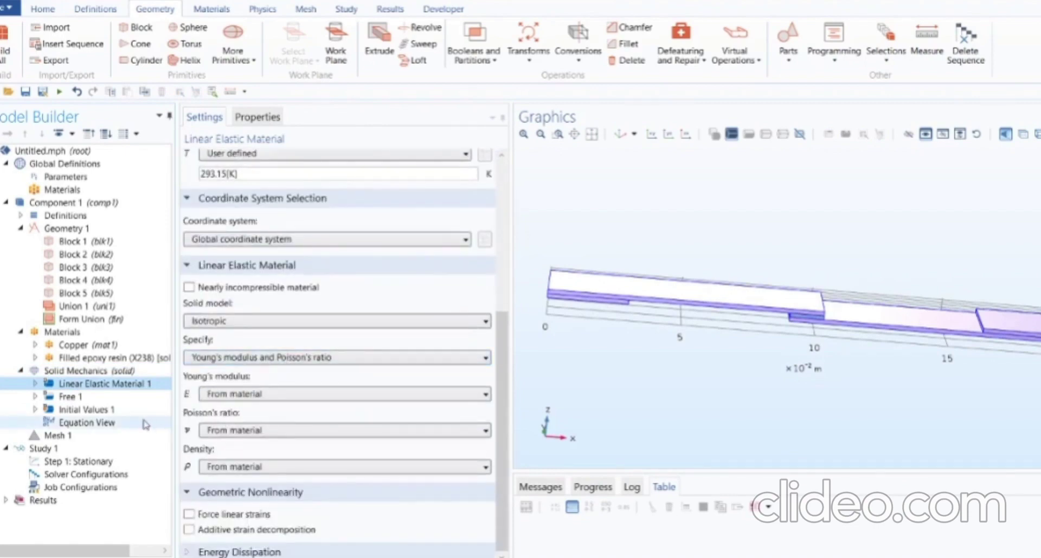
click(67, 397)
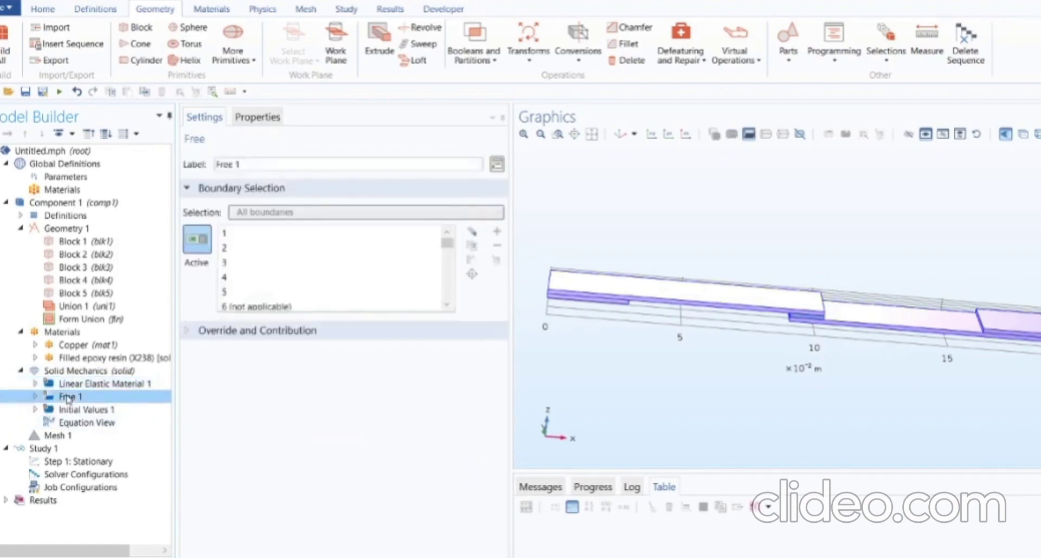
click(74, 411)
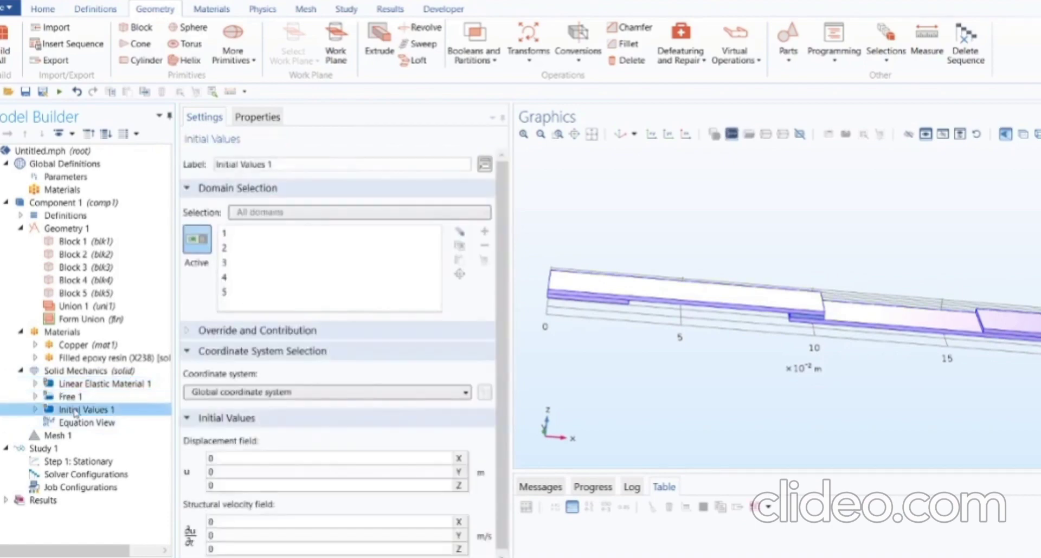
drag(666, 311, 670, 349)
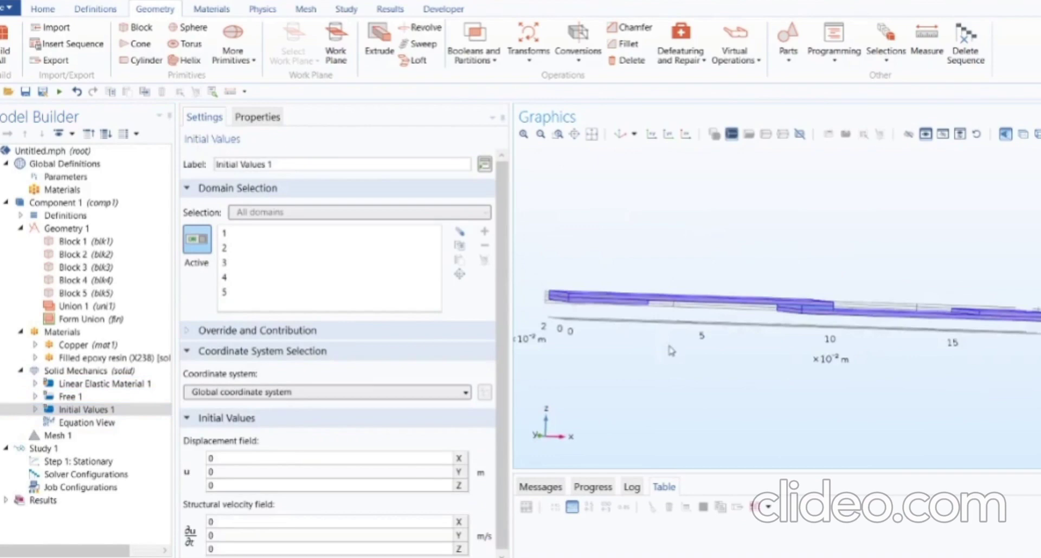
click(78, 425)
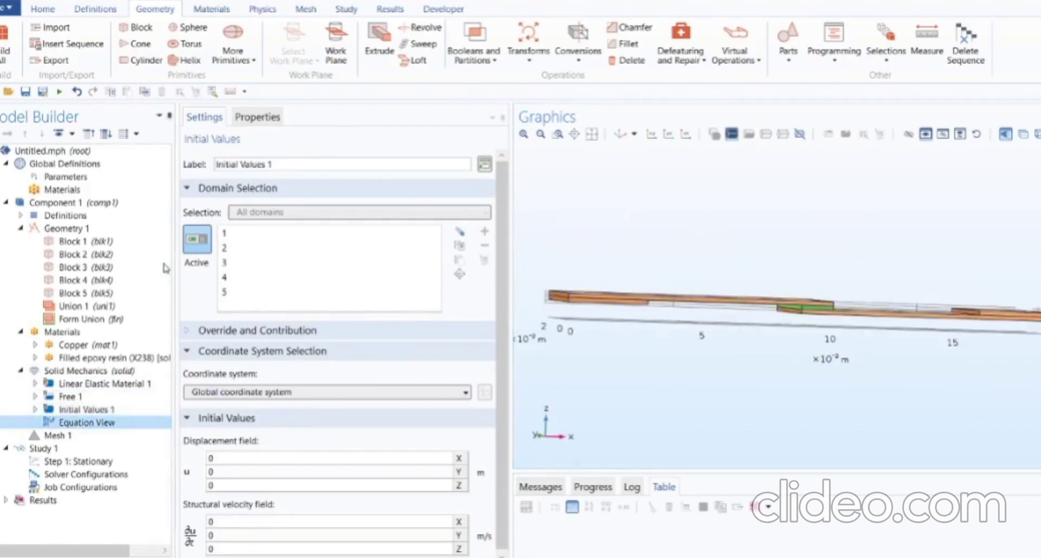
- Add a Fixed Constraint on boundary 4, the end face of the upper plate at x = 0
click(264, 9)
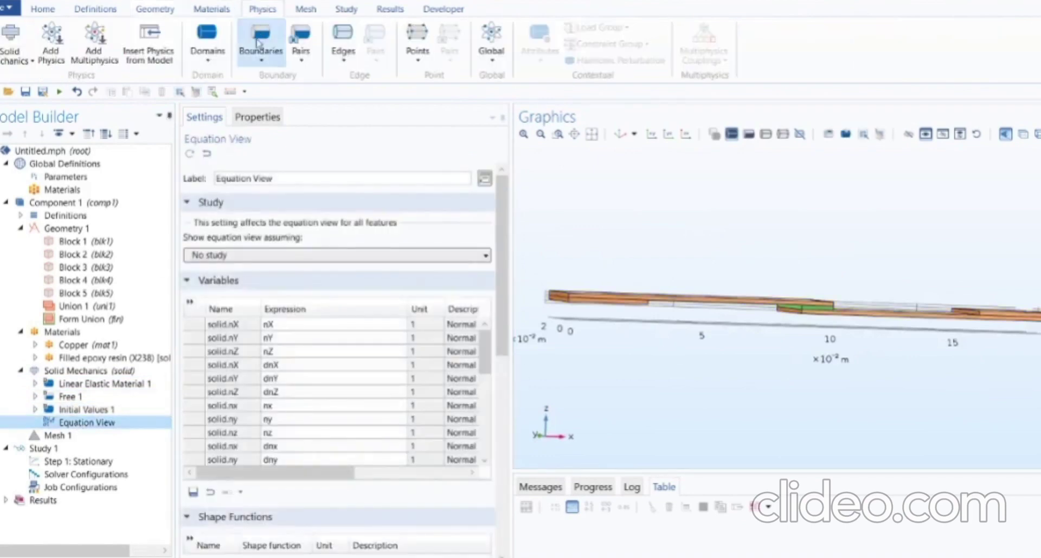
click(262, 60)
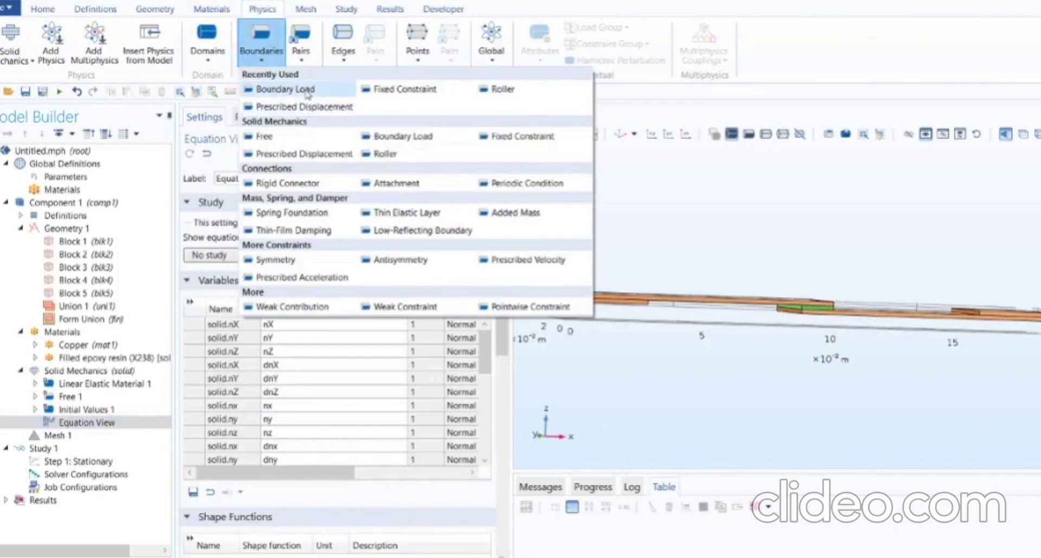
click(383, 92)
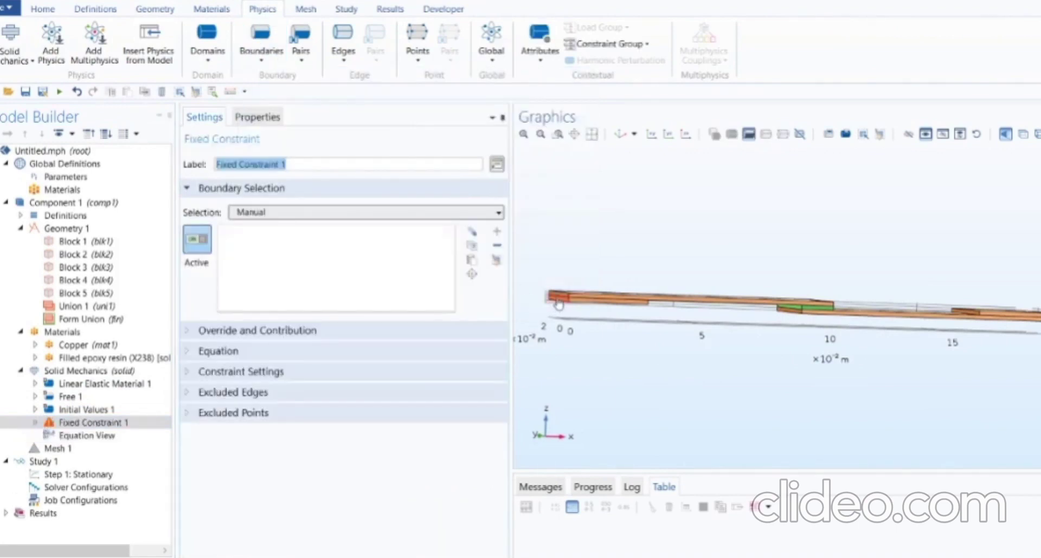
click(558, 304)
mouse_move(560, 312)
mouse_down()
mouse_move(596, 322)
mouse_move(564, 285)
mouse_move(568, 319)
mouse_up()
click(612, 320)
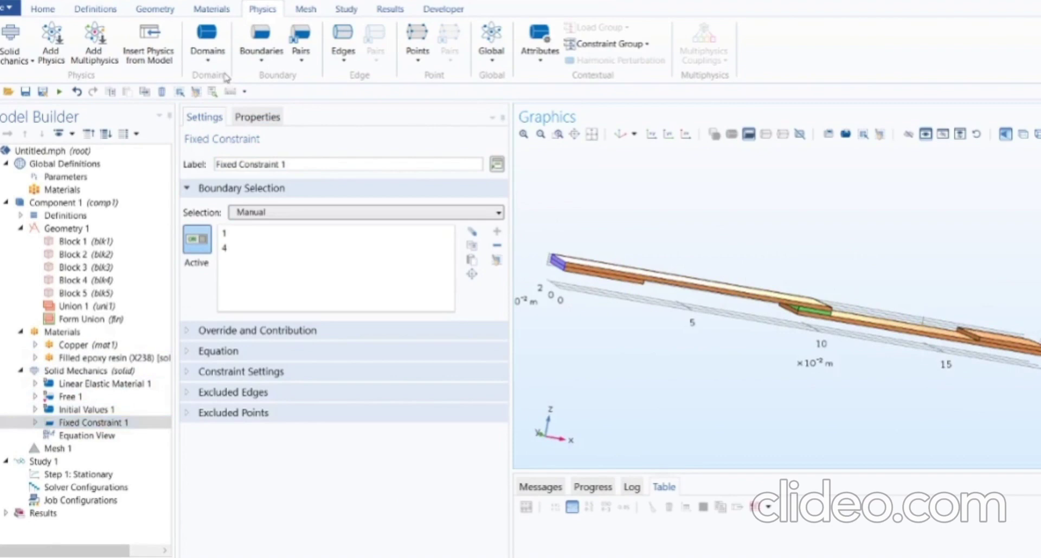
click(557, 264)
drag(557, 267, 572, 293)
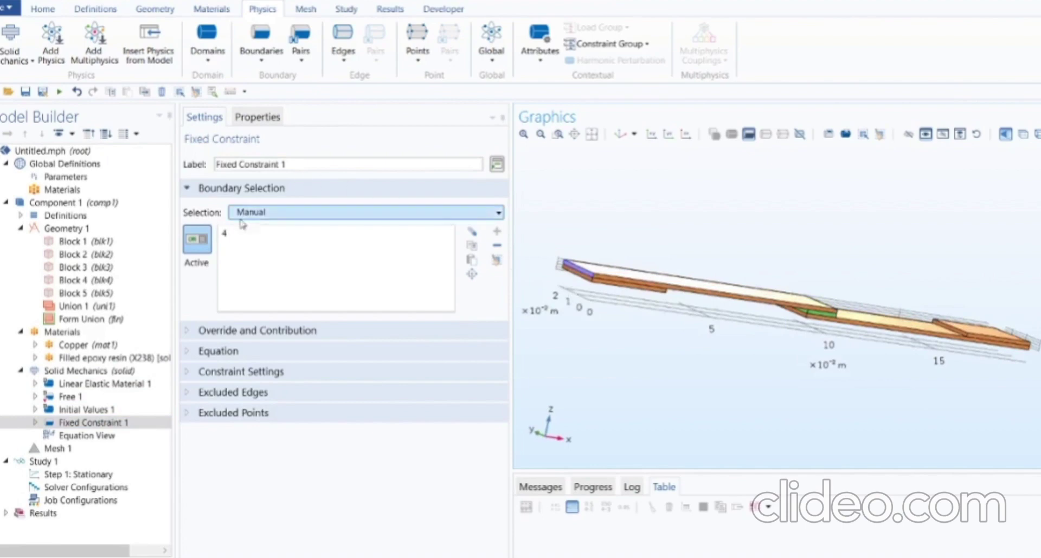
- Add a Boundary Load on boundary 29, the end face opposite the fixed end
click(260, 39)
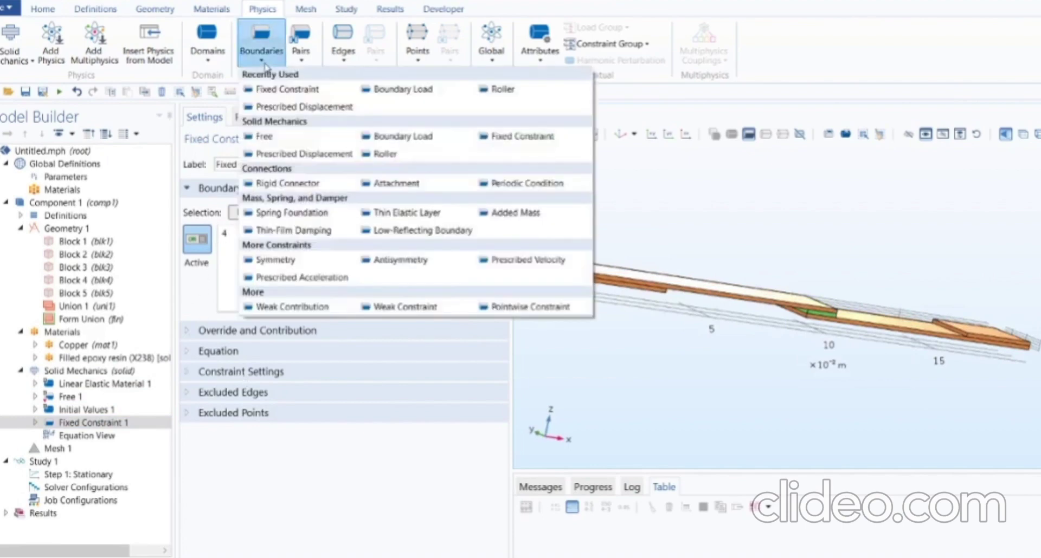
key(Escape)
drag(713, 334, 581, 302)
drag(767, 287, 810, 296)
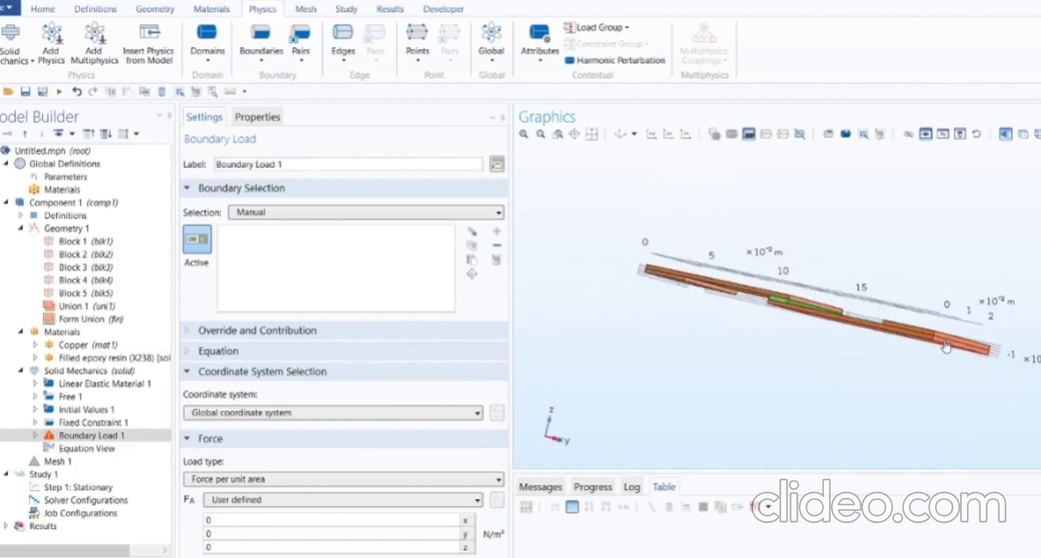
drag(945, 344, 915, 348)
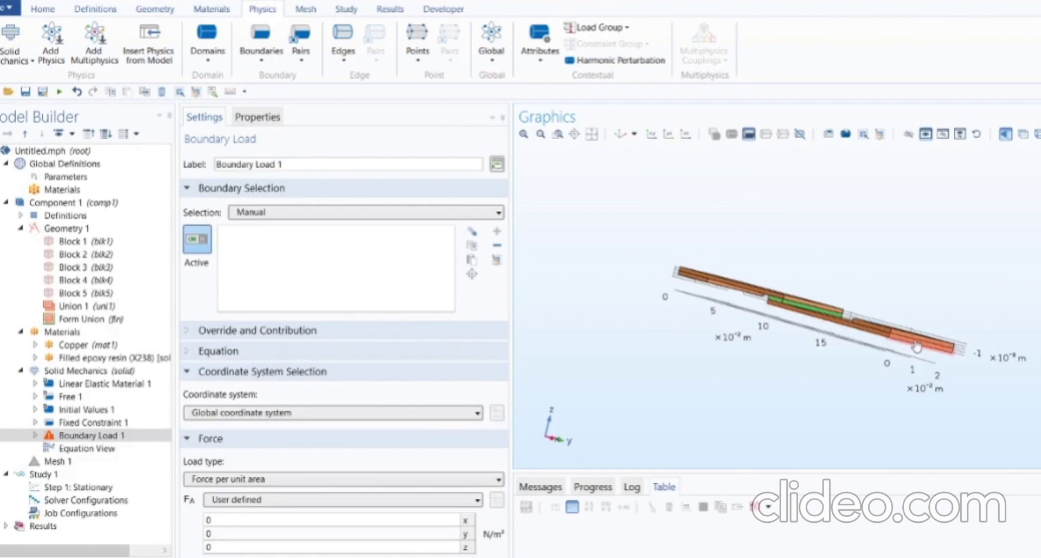
click(916, 347)
drag(840, 395, 878, 393)
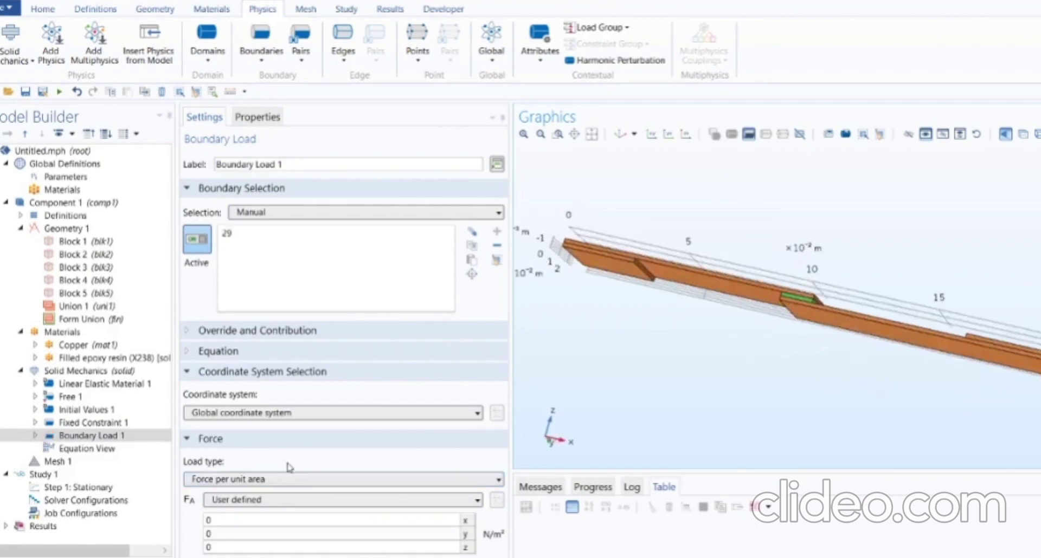
- Set the boundary load's type to Total force with an x component of 10E3 N
click(279, 480)
click(227, 512)
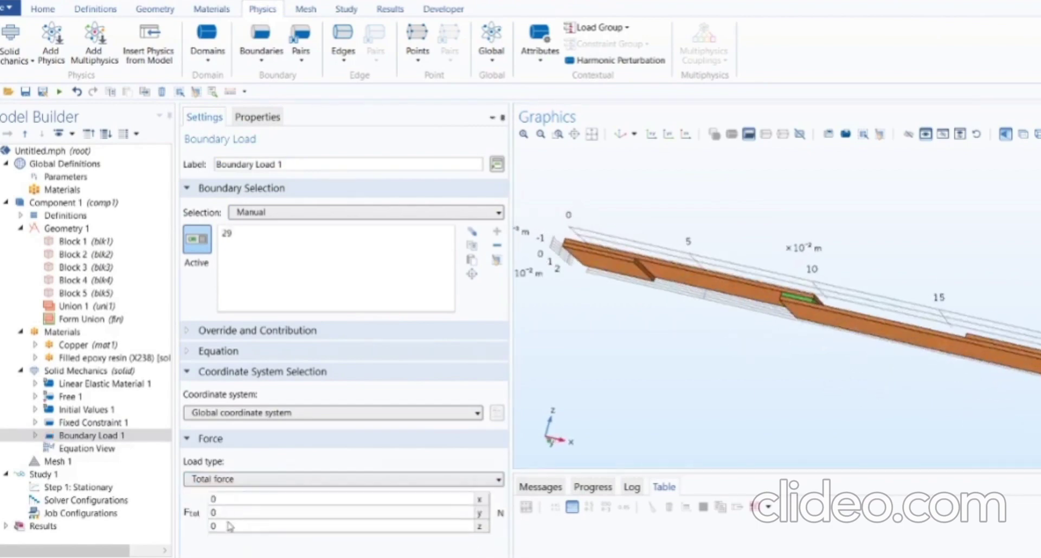
click(234, 500)
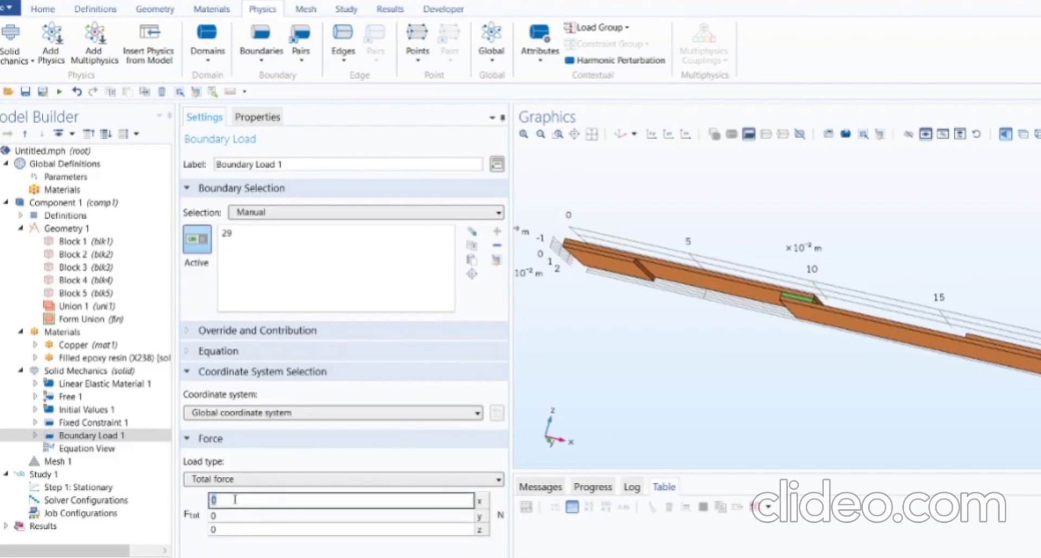
key(BackSpace)
text(10E3)
- Build the physics-controlled mesh with Normal element size and compute the stationary study
click(92, 464)
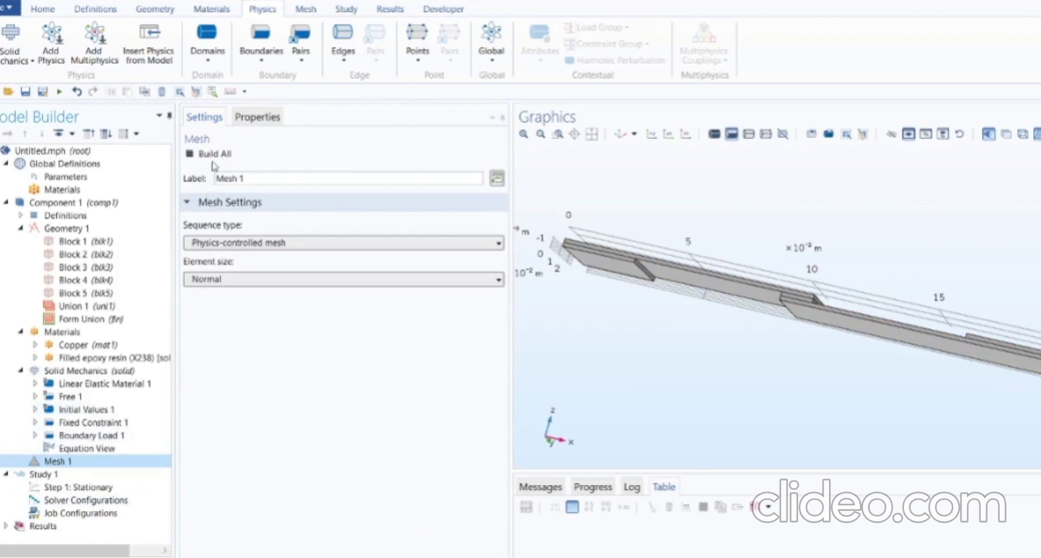
click(215, 155)
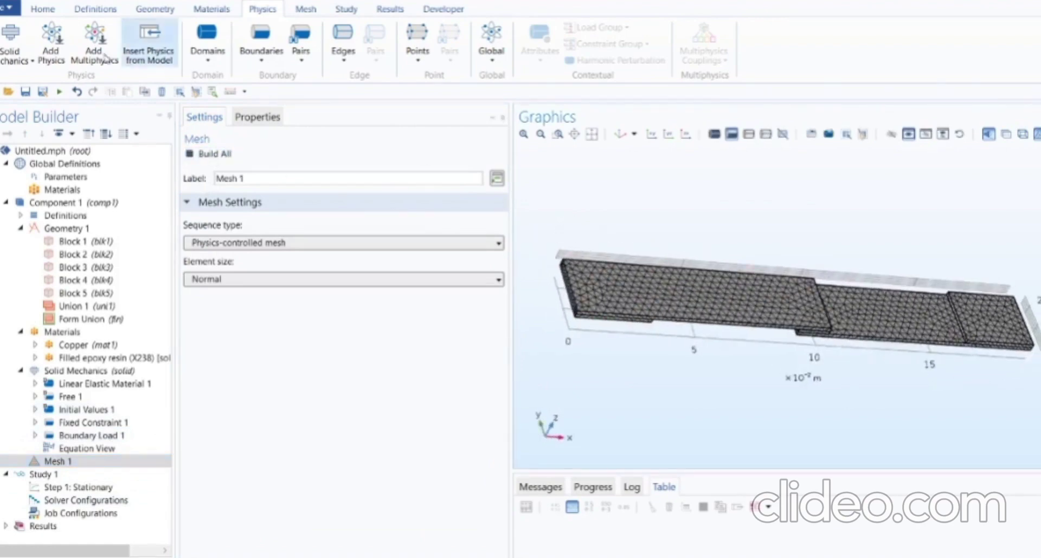
click(43, 9)
click(498, 30)
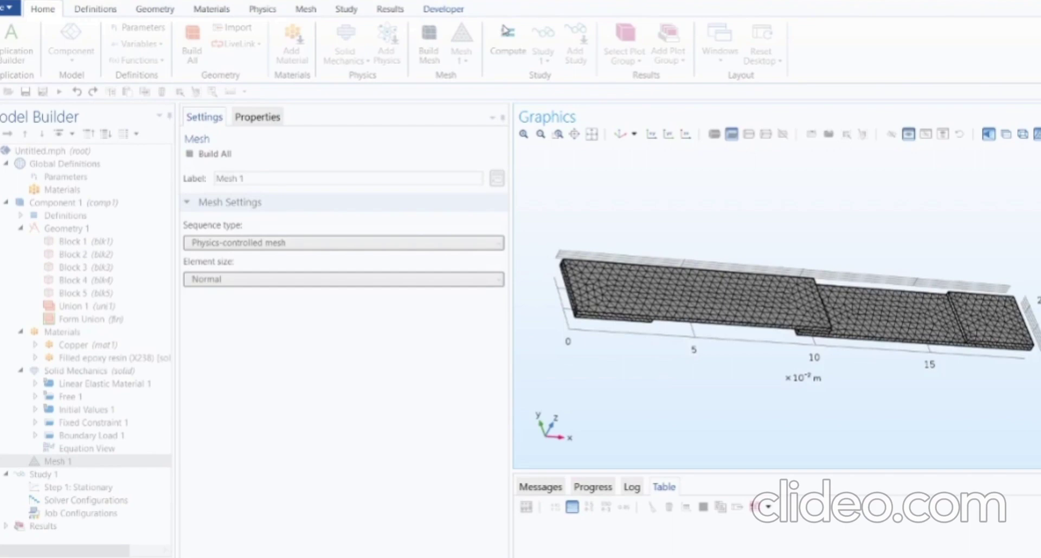
- Show maximum and minimum values and units in the Stress (solid) plot's color legend, and inspect the von Mises stress around the overlap
drag(821, 384, 802, 320)
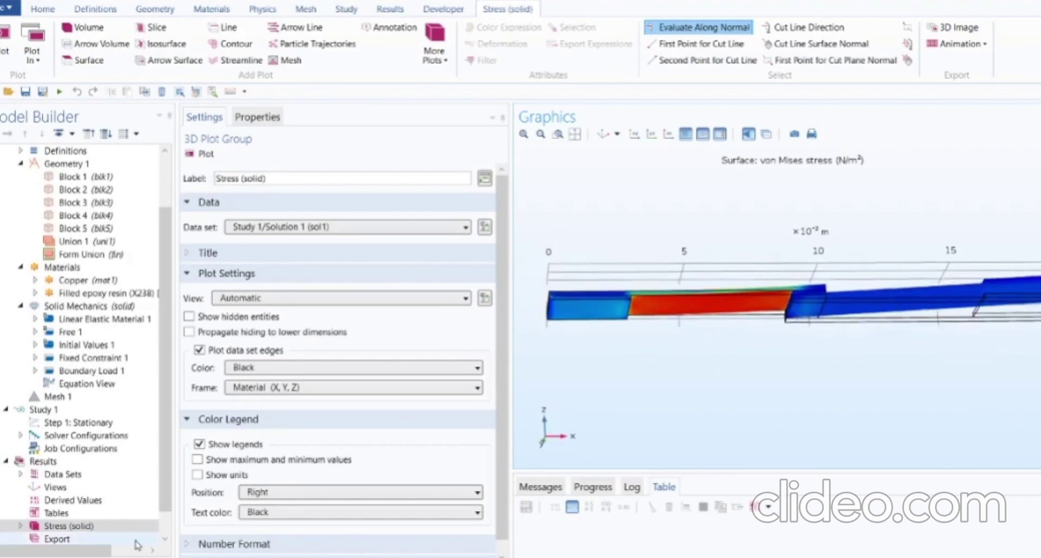
click(198, 460)
click(197, 476)
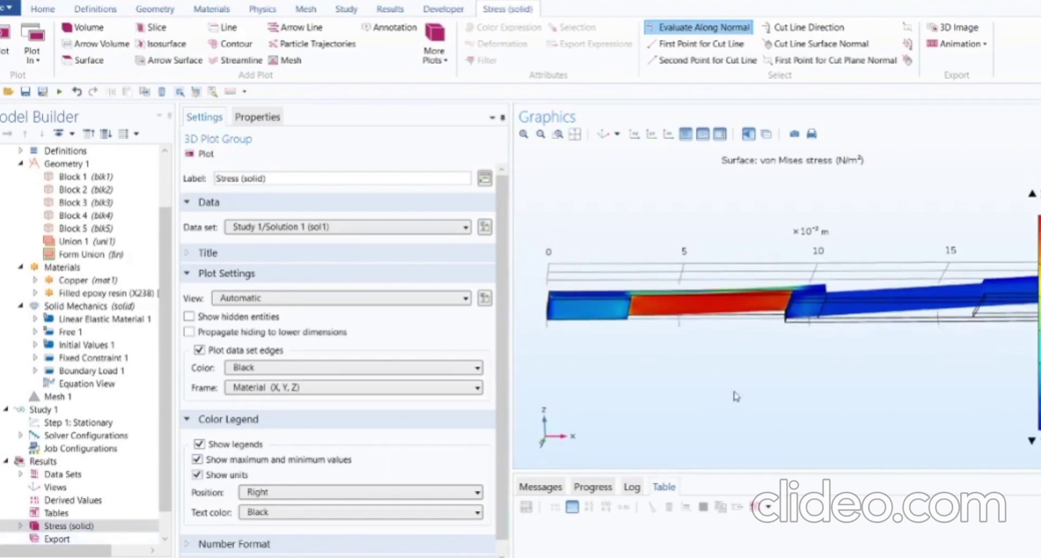
drag(716, 258, 729, 231)
click(562, 135)
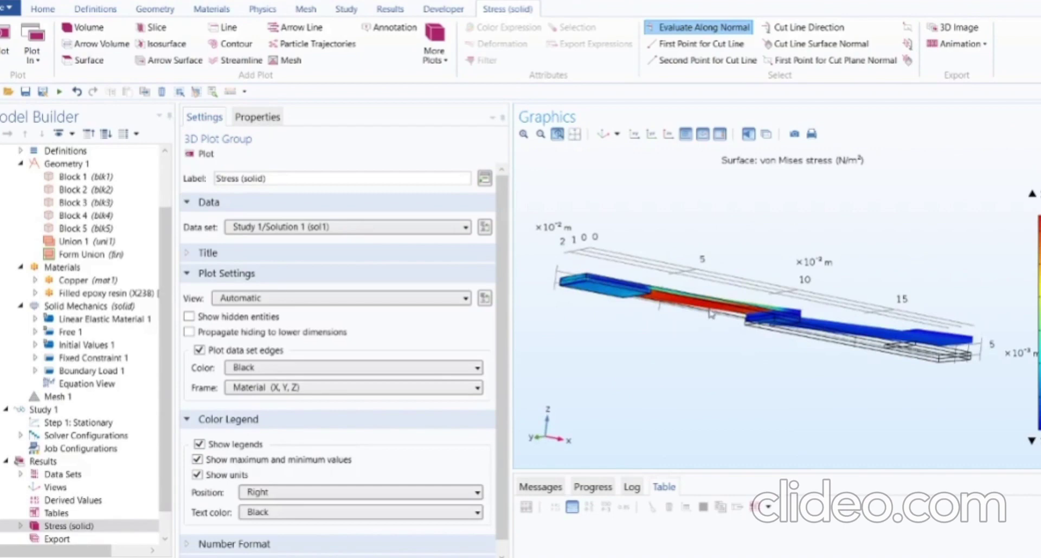
drag(769, 307, 798, 330)
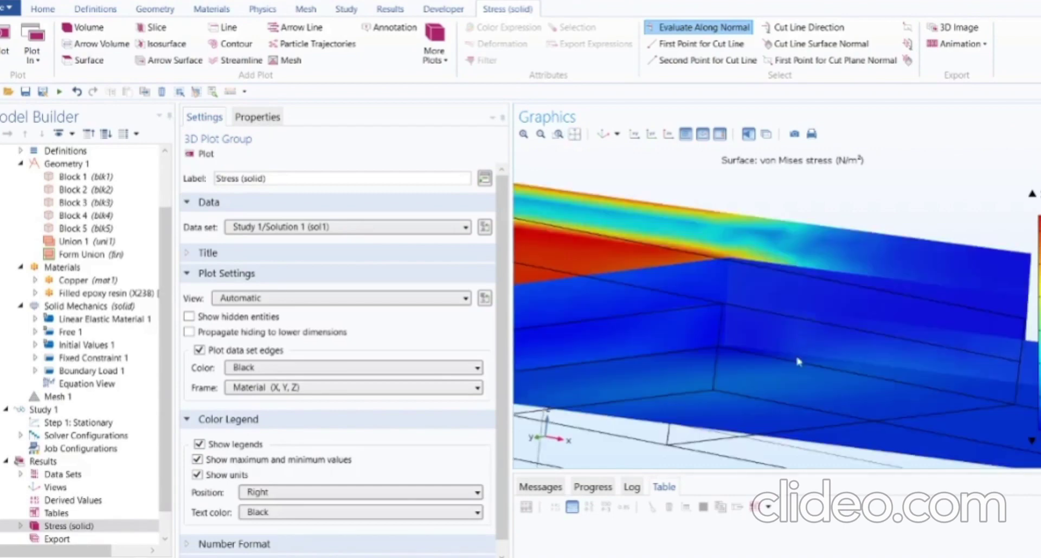
drag(791, 383, 760, 380)
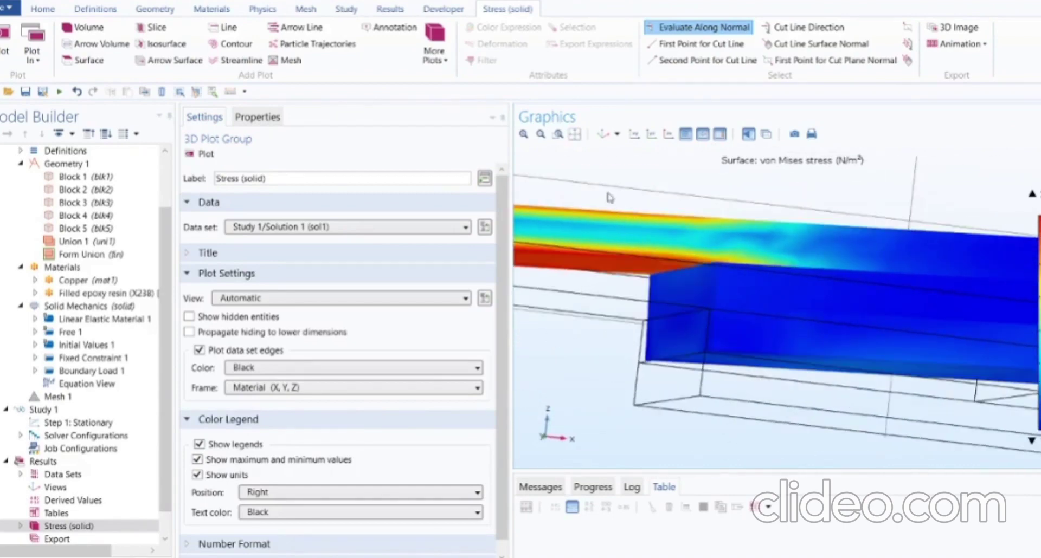
click(574, 134)
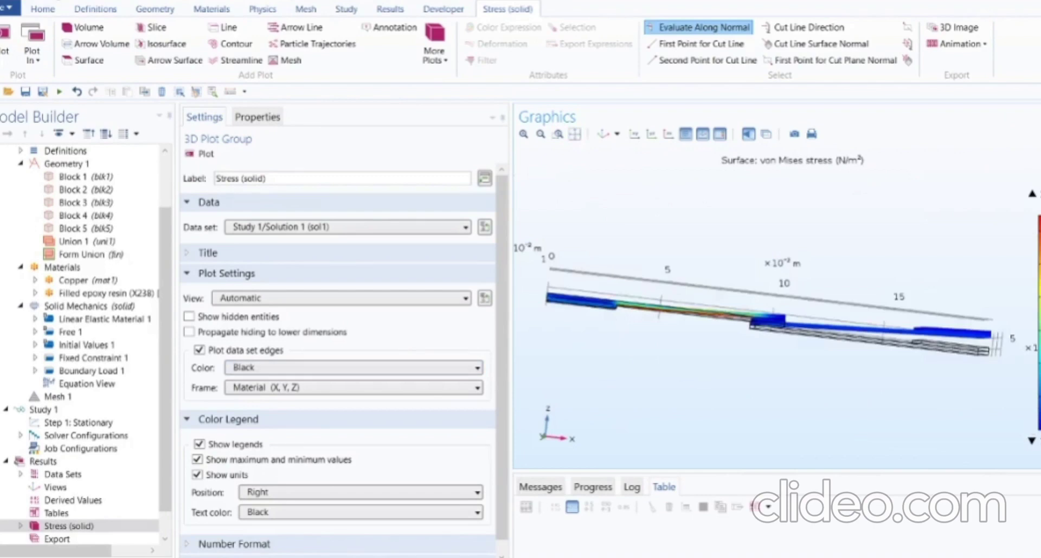
- Add a 3D plot group with a volume plot of the total displacement, solid.disp, and plot it
click(54, 9)
click(653, 61)
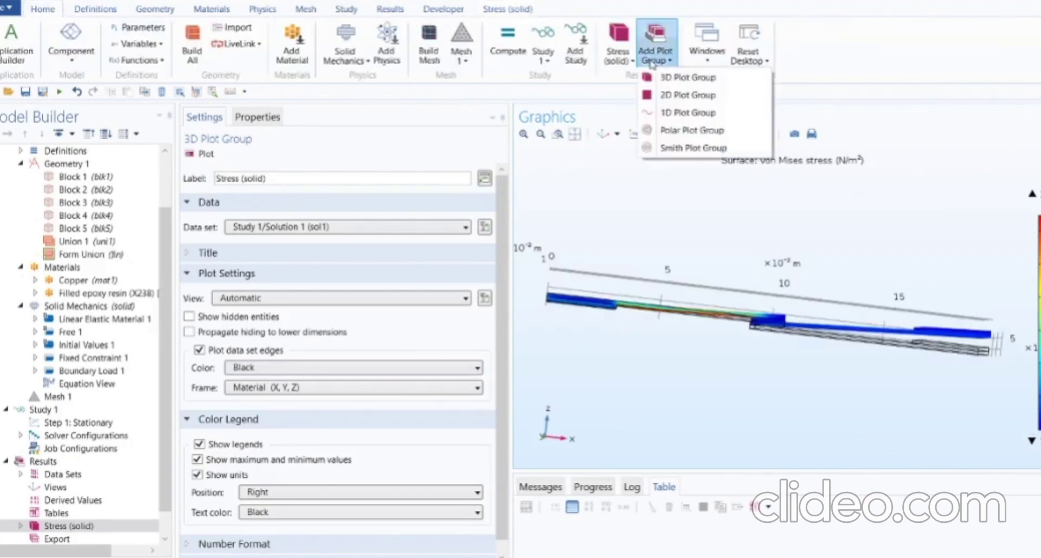
click(672, 77)
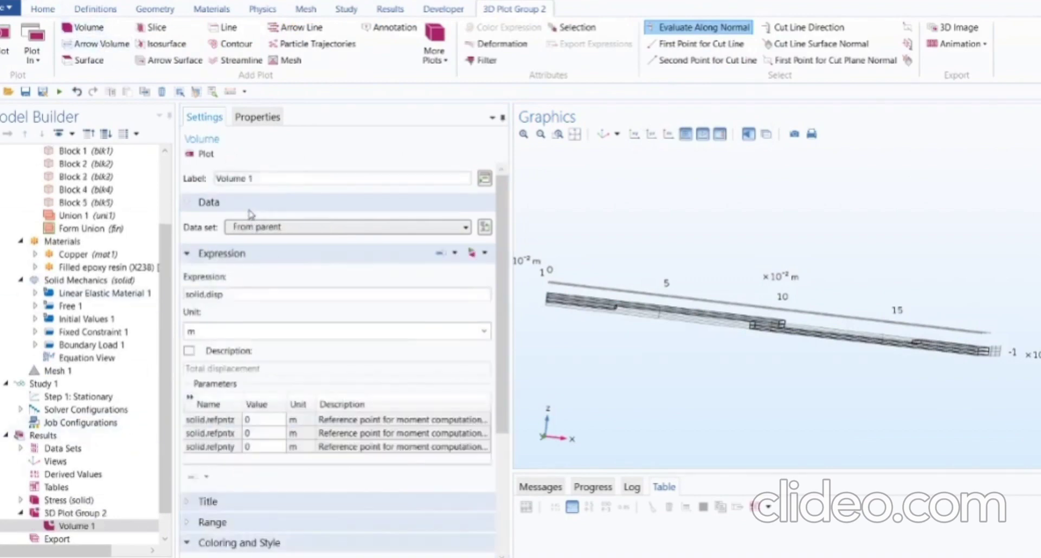
click(207, 155)
click(206, 156)
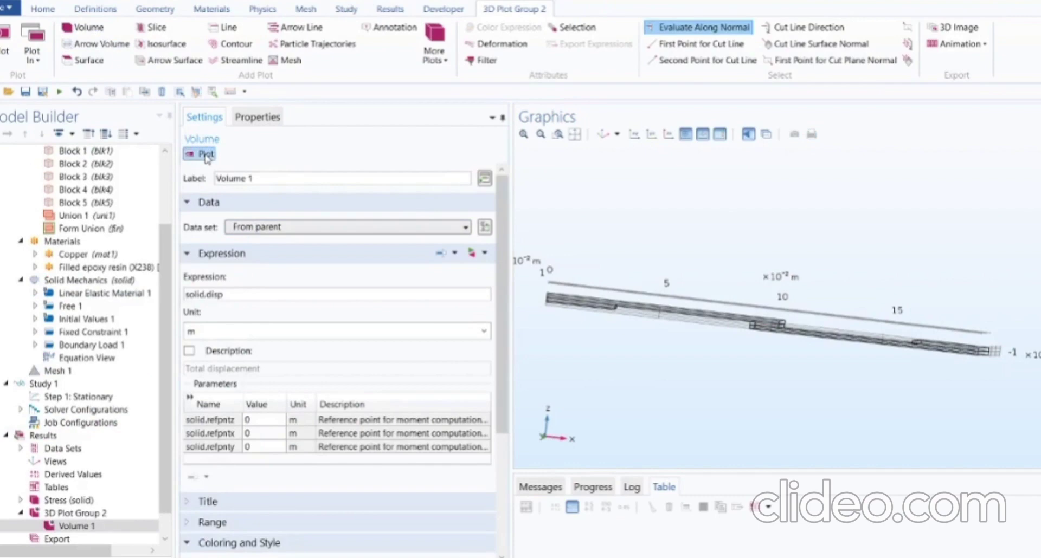
drag(595, 280, 564, 303)
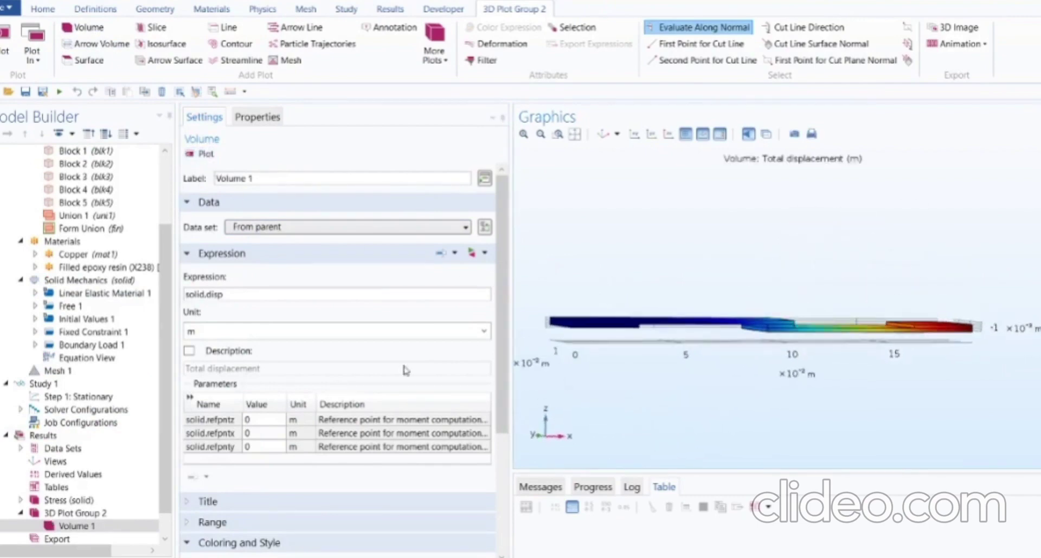
- Show maximum and minimum values and units in the color legend of 3D Plot Group 2
click(74, 513)
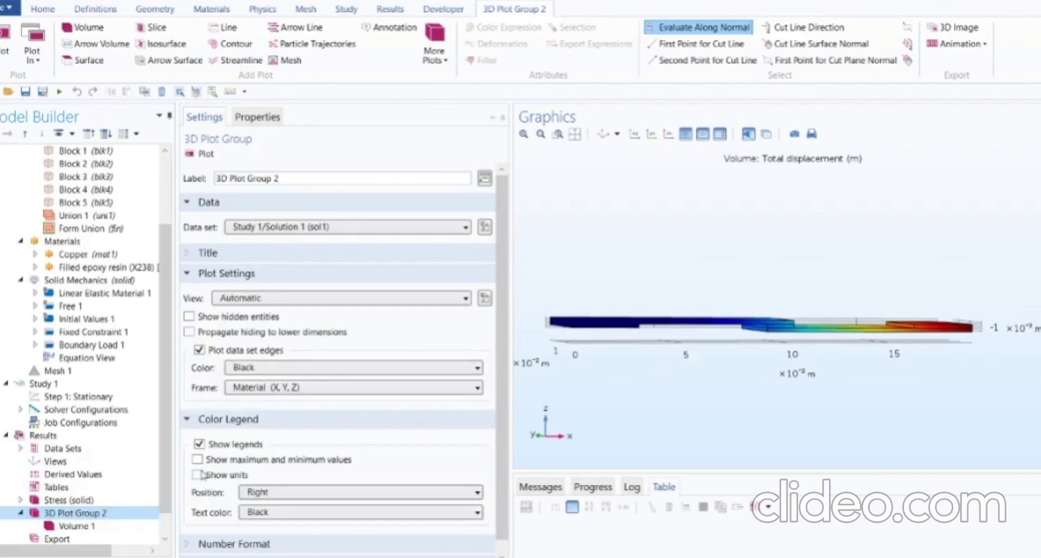
click(197, 460)
click(197, 474)
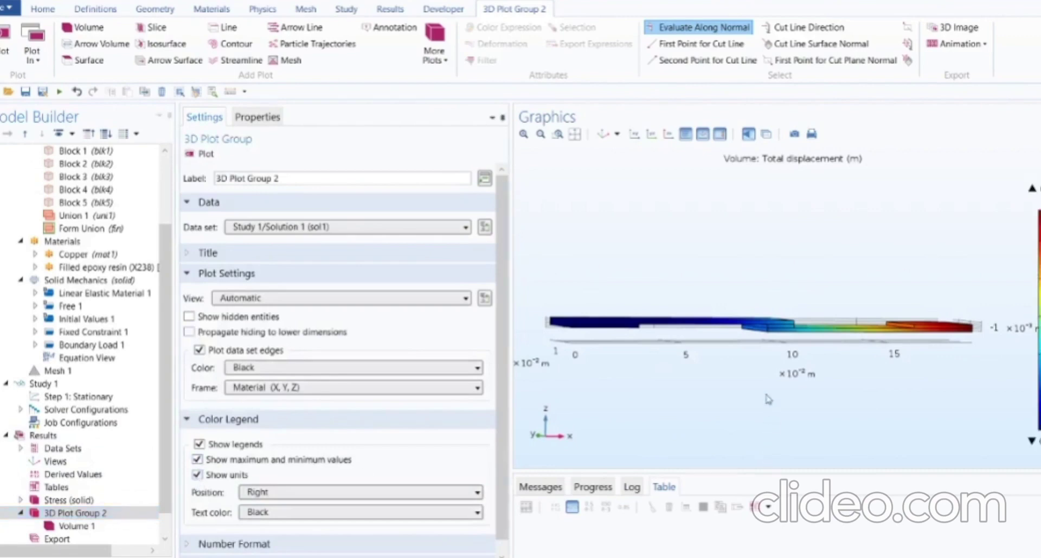
drag(768, 399, 734, 392)
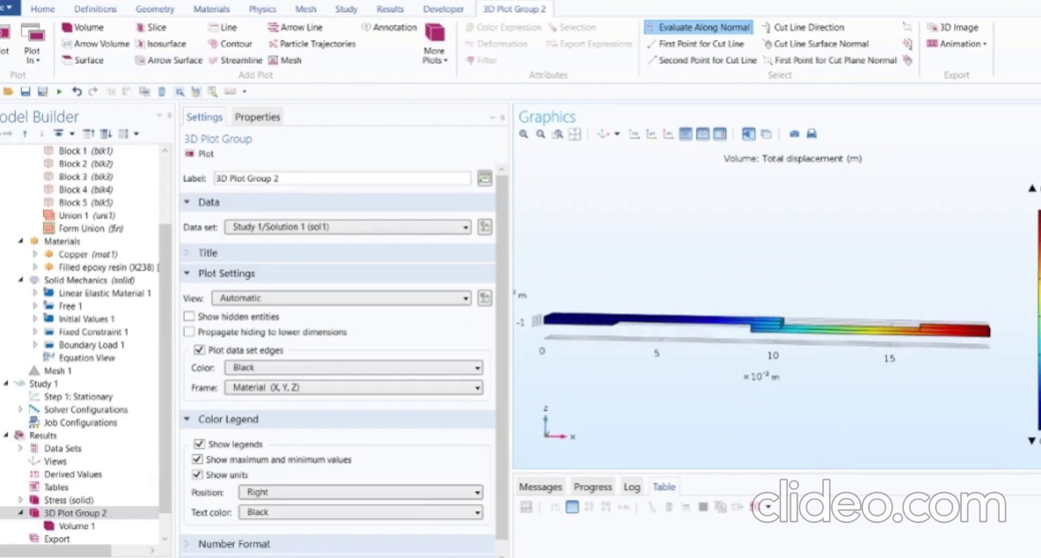
- Add another 3D plot group for the Study 1 solution and add a volume plot to it
click(42, 9)
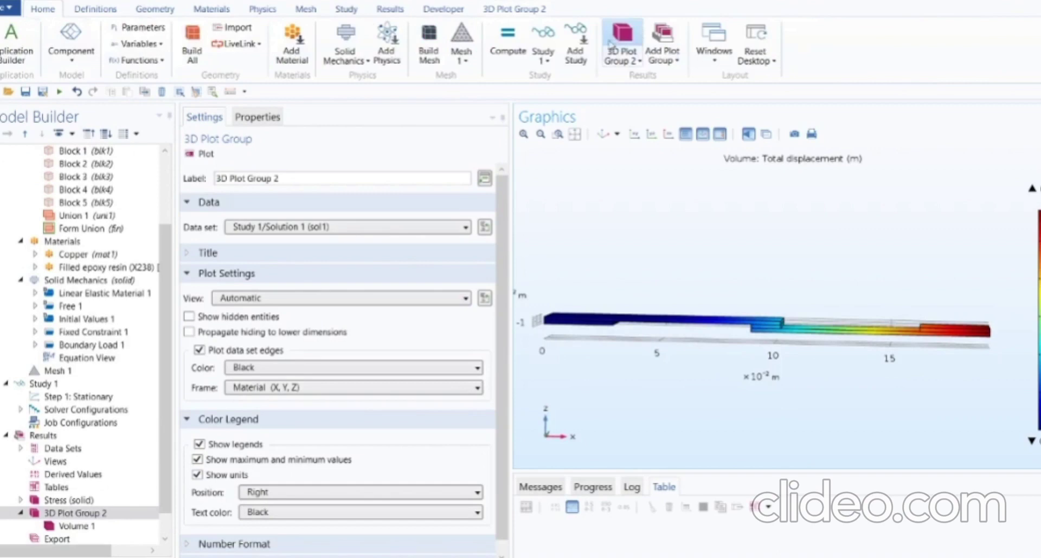
click(674, 54)
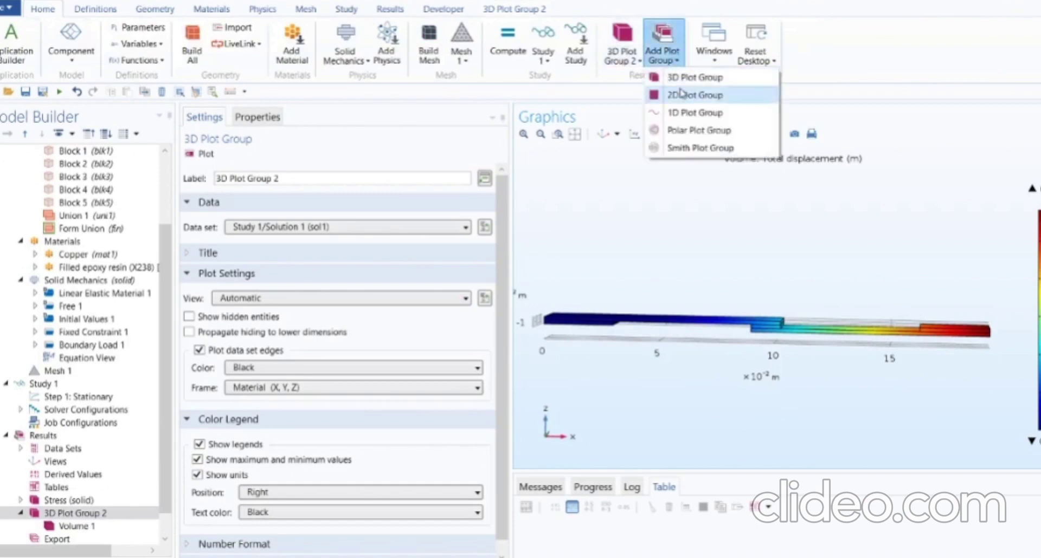
click(684, 75)
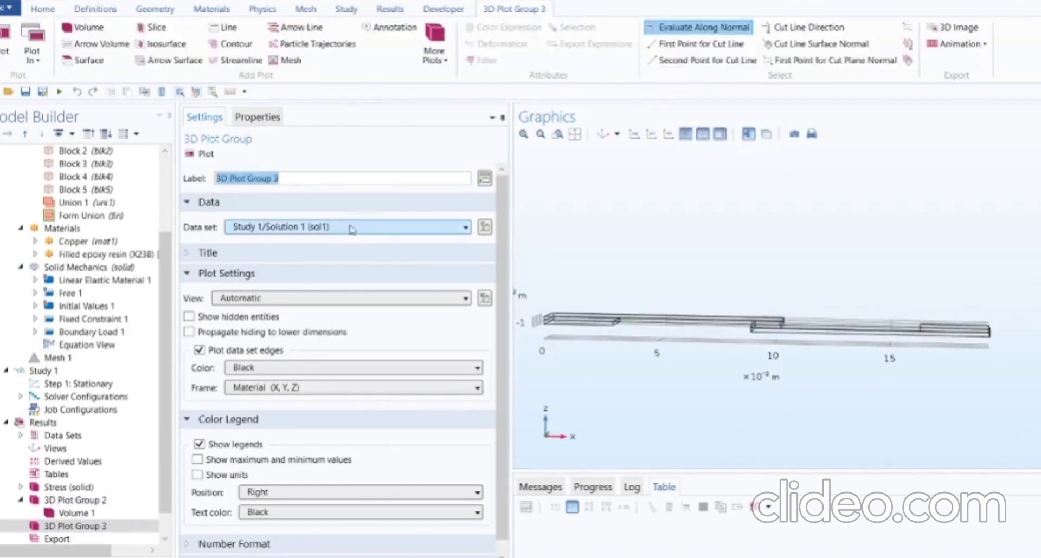
click(89, 28)
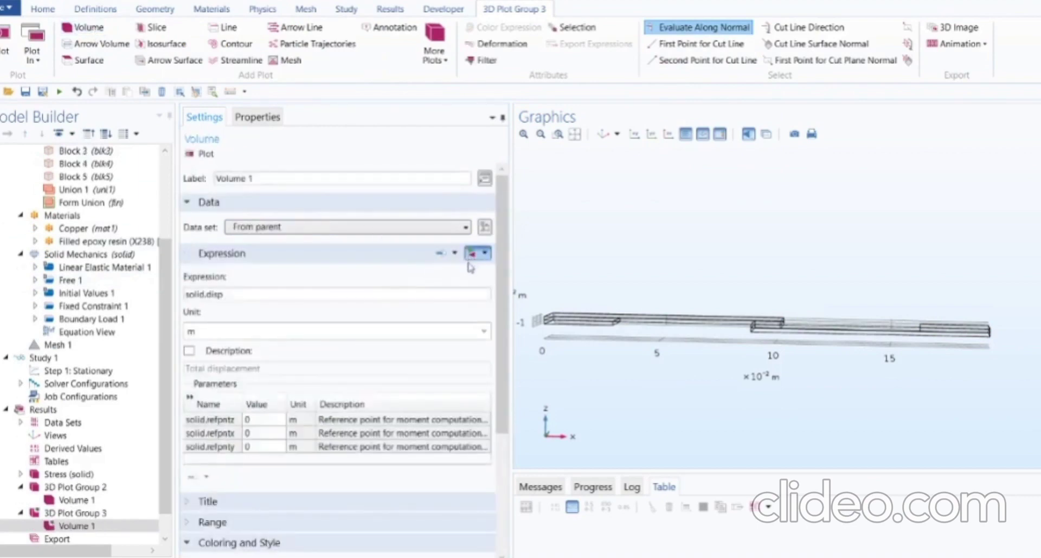
- Open the list of replacement expressions for the new volume plot and browse the Solid Mechanics quantities
click(472, 253)
click(503, 394)
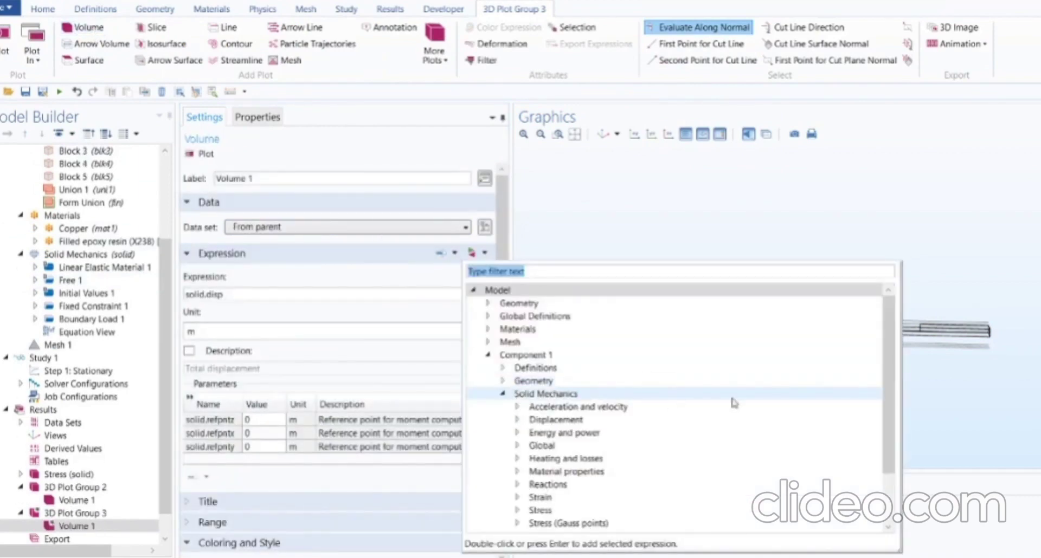
drag(892, 366, 909, 425)
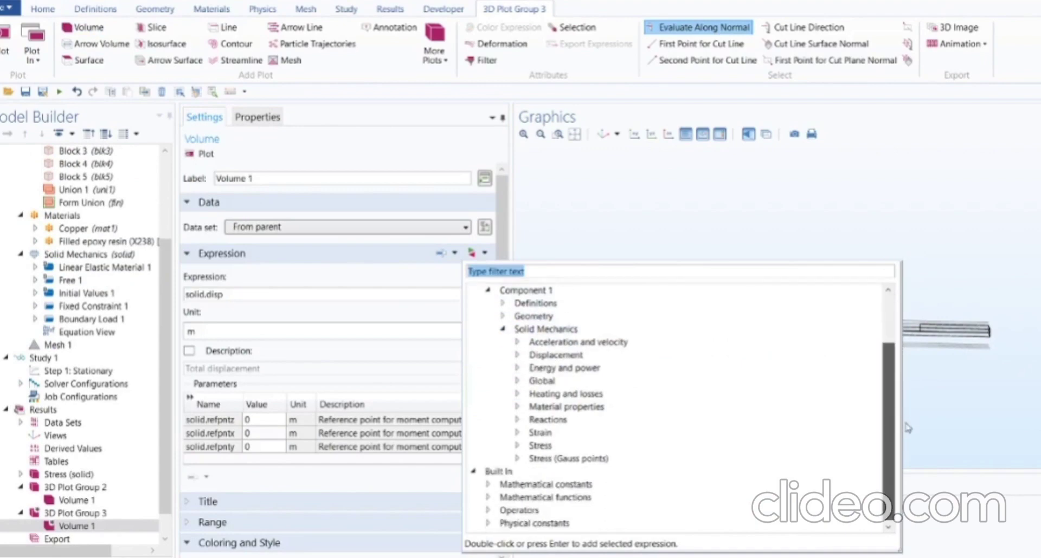